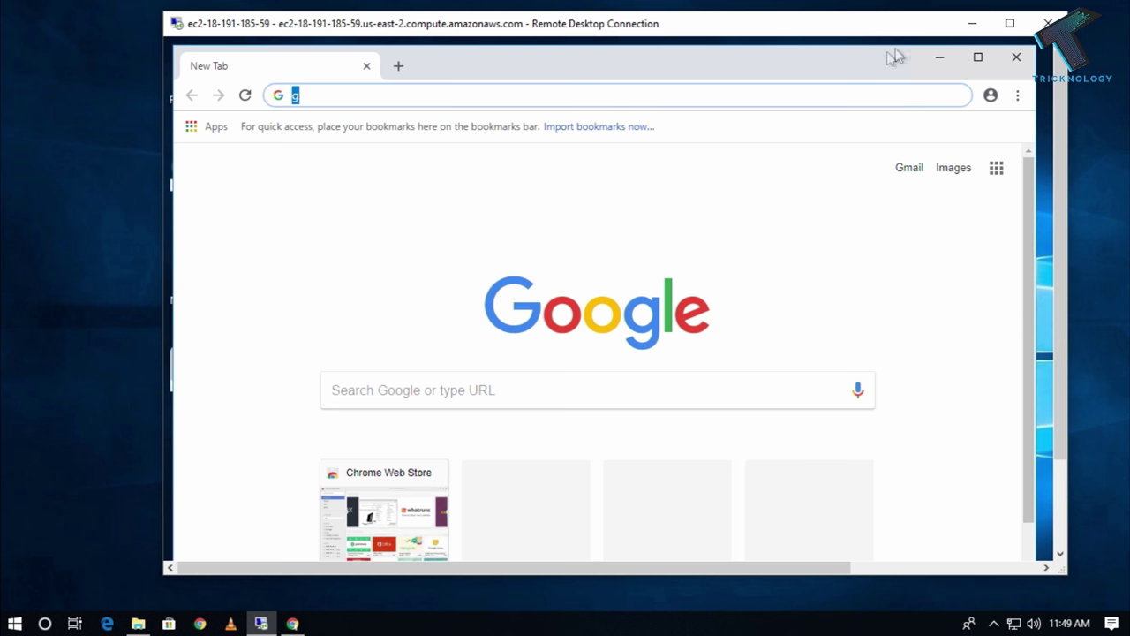
Maximize the Remote Desktop Connection window so the EC2 server session fills the screen.
left_click(1010, 23)
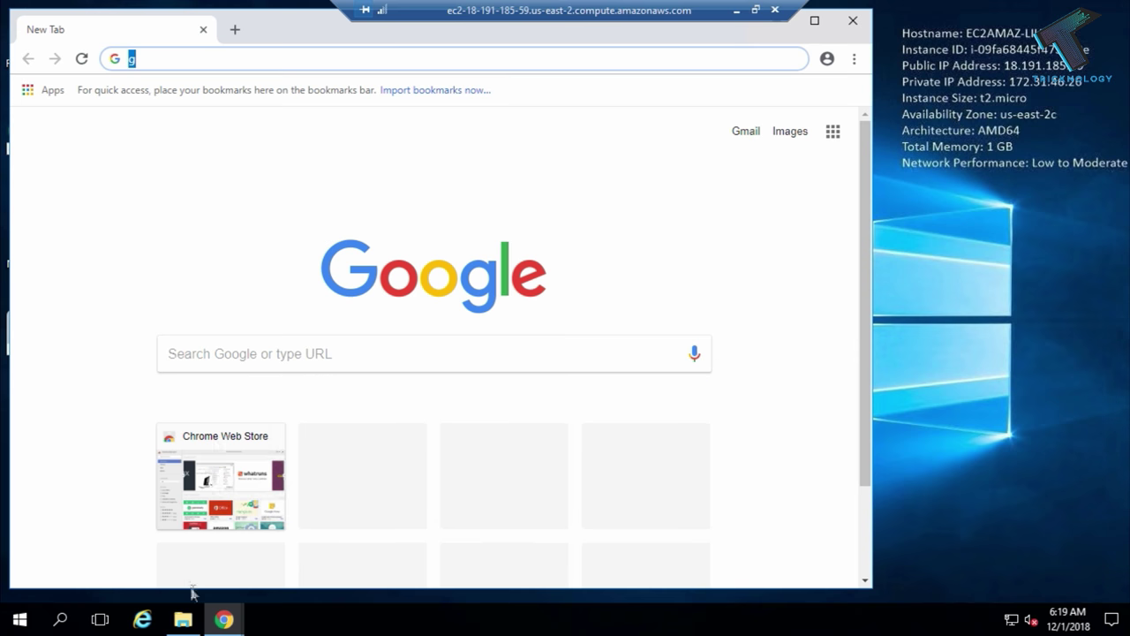
Bring up the CCProxy website and go to its download page.
mouse_move(223, 619)
left_click(172, 572)
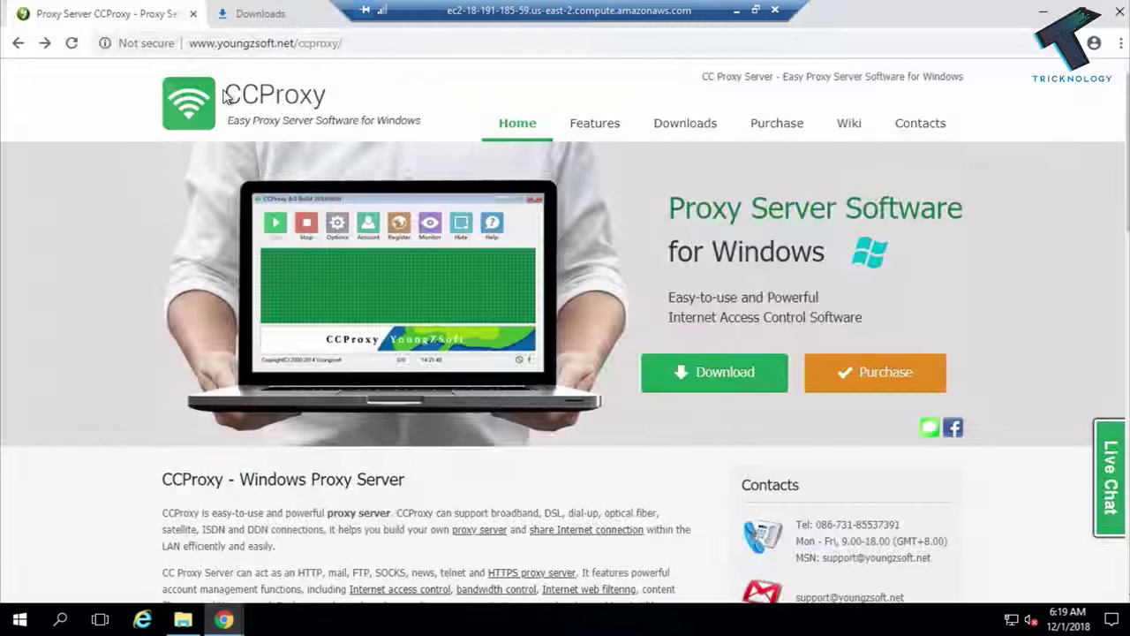
left_click(247, 46)
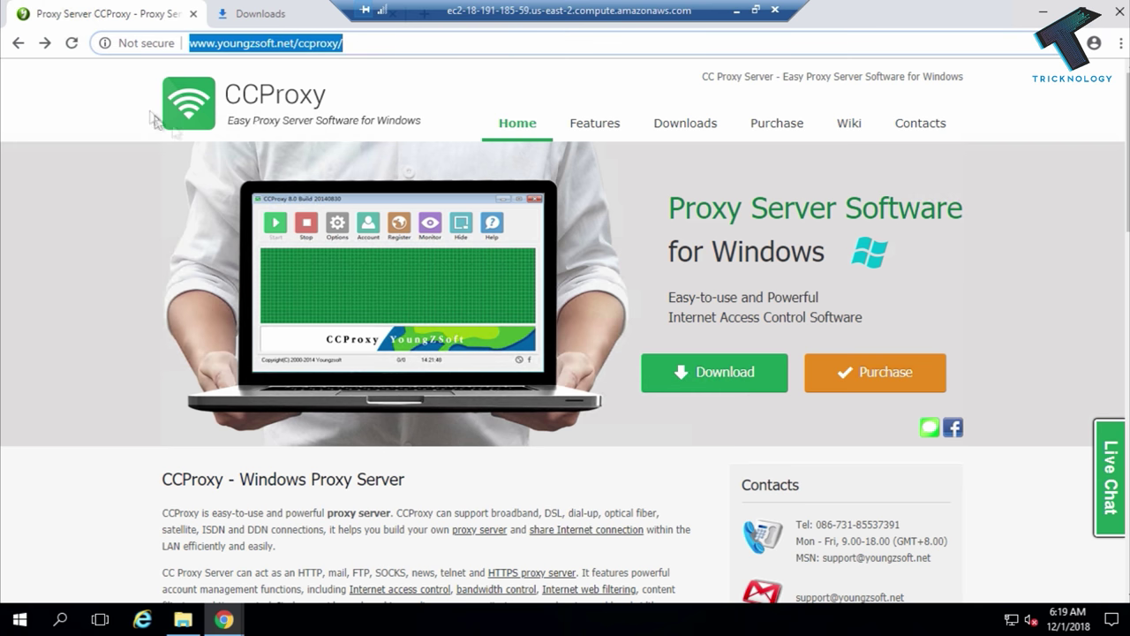
left_click(722, 374)
Download the free 3-user CCProxy v8.0 installer ccproxysetup.exe and reveal the server desktop.
scroll(570, 296, "down", 1)
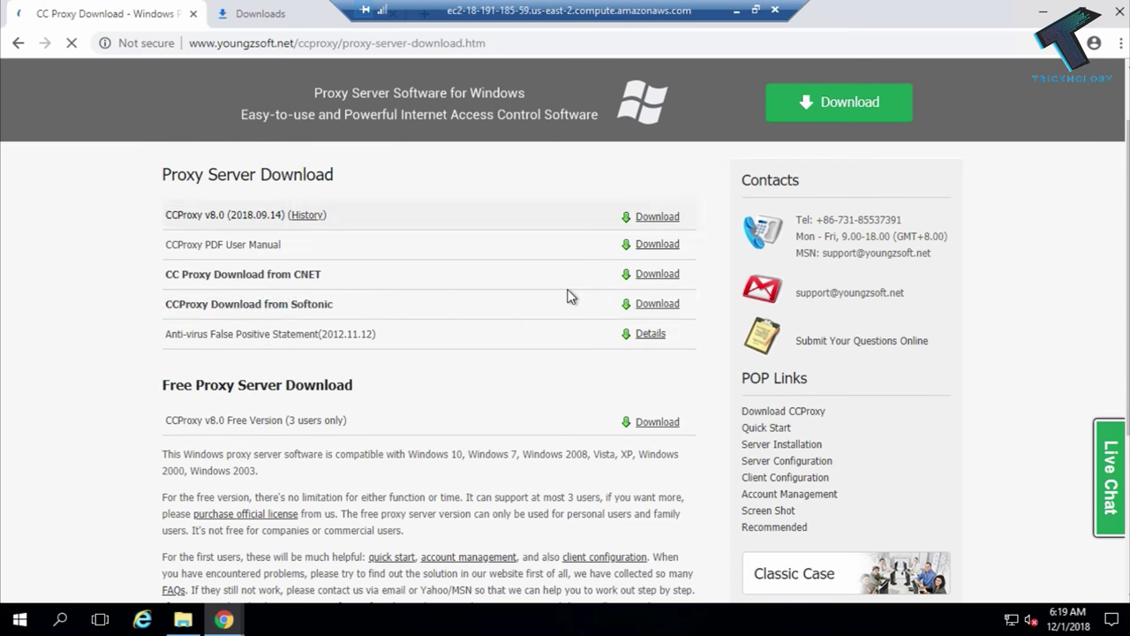
left_click_drag(205, 386, 369, 389)
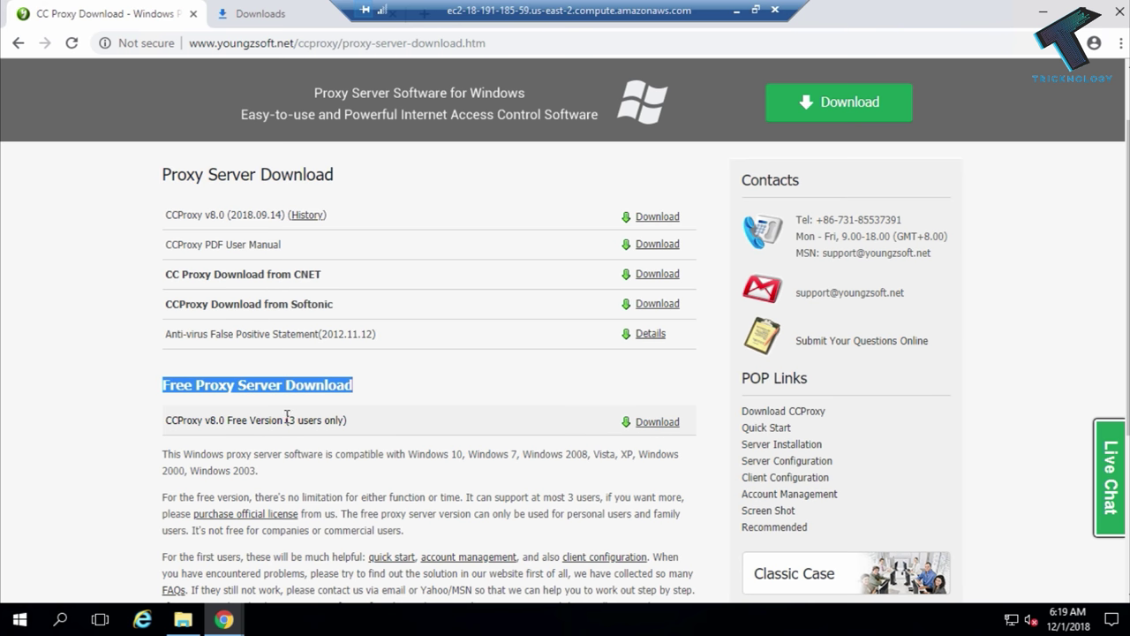
left_click_drag(286, 420, 347, 419)
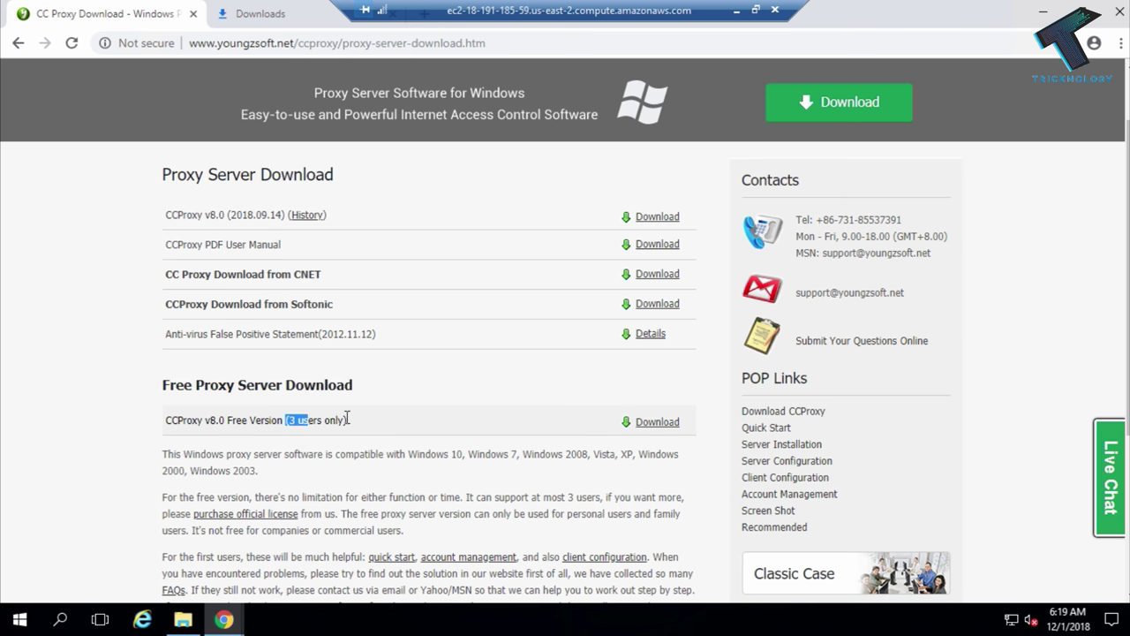
left_click(657, 424)
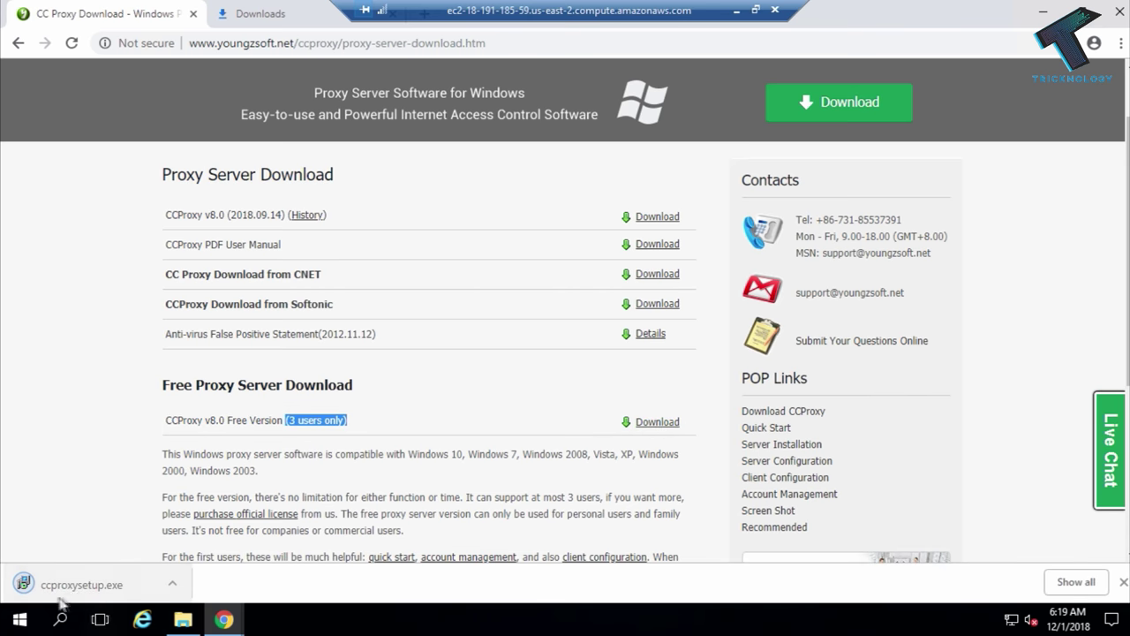
left_click_drag(892, 27, 905, 42)
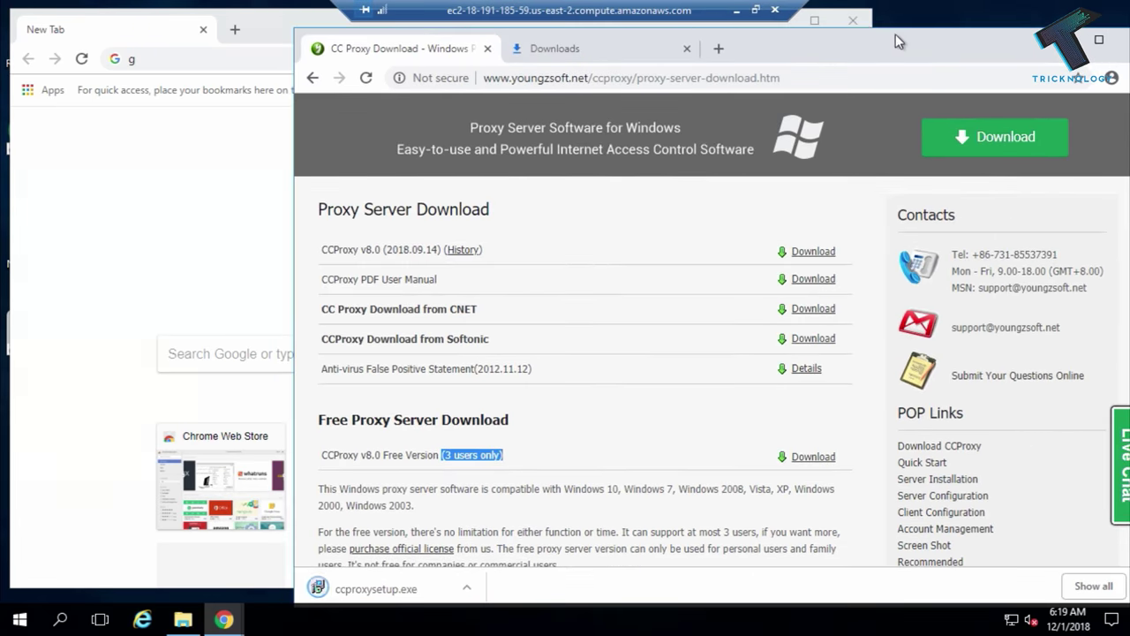
key("super+Home")
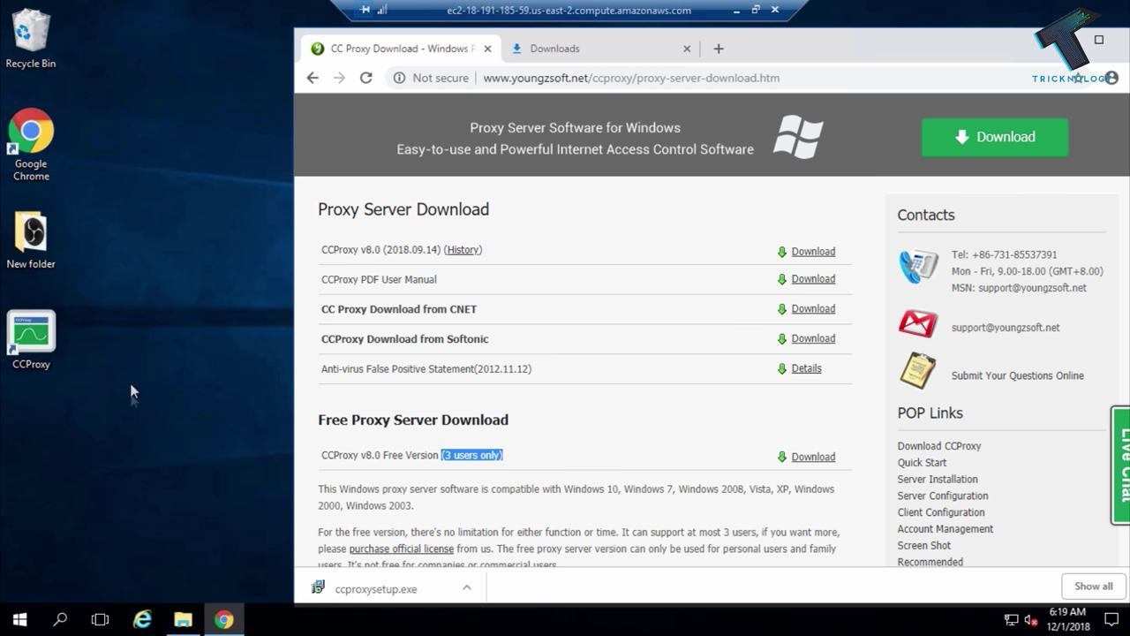
Launch CCProxy, stop the proxy service and check its HTTP/RTSP port 808 in Options.
double_click(39, 353)
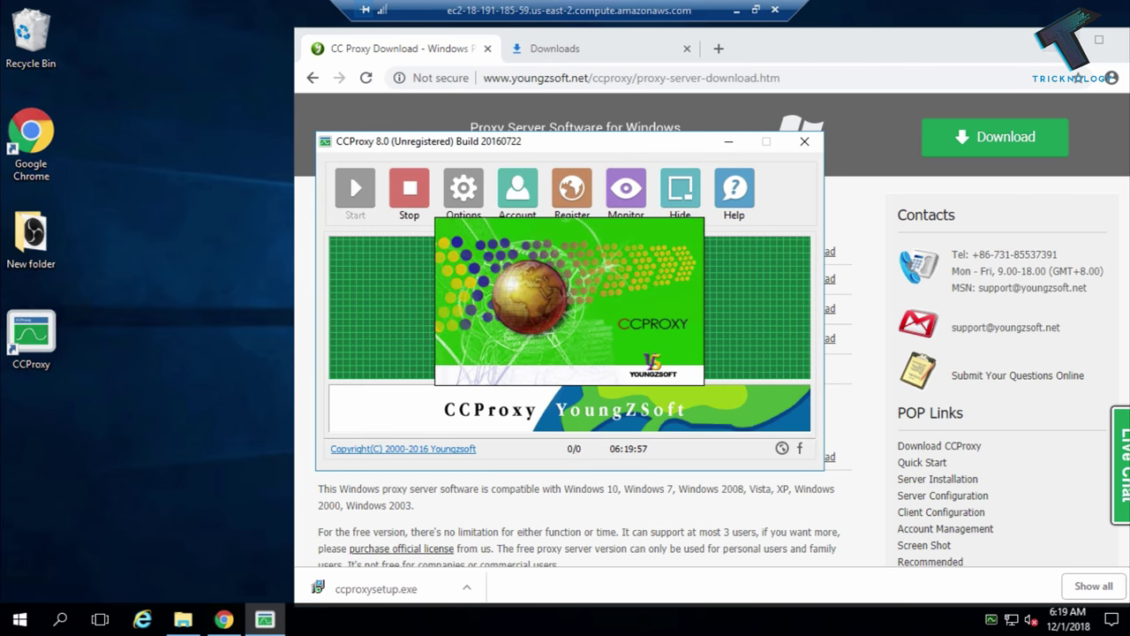
left_click(224, 619)
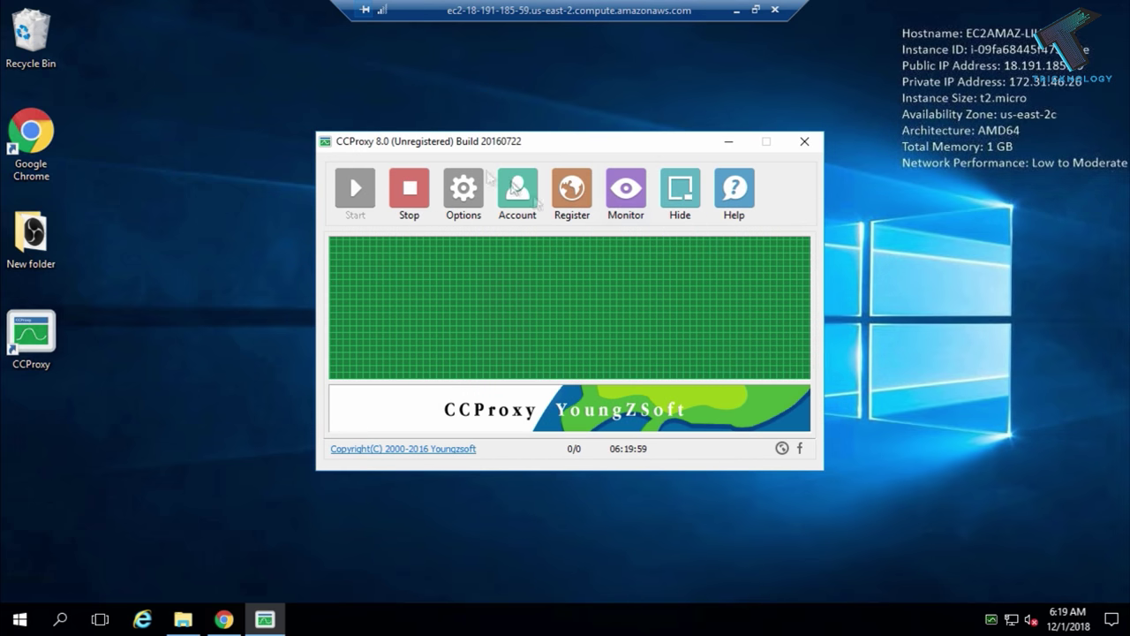
left_click(412, 192)
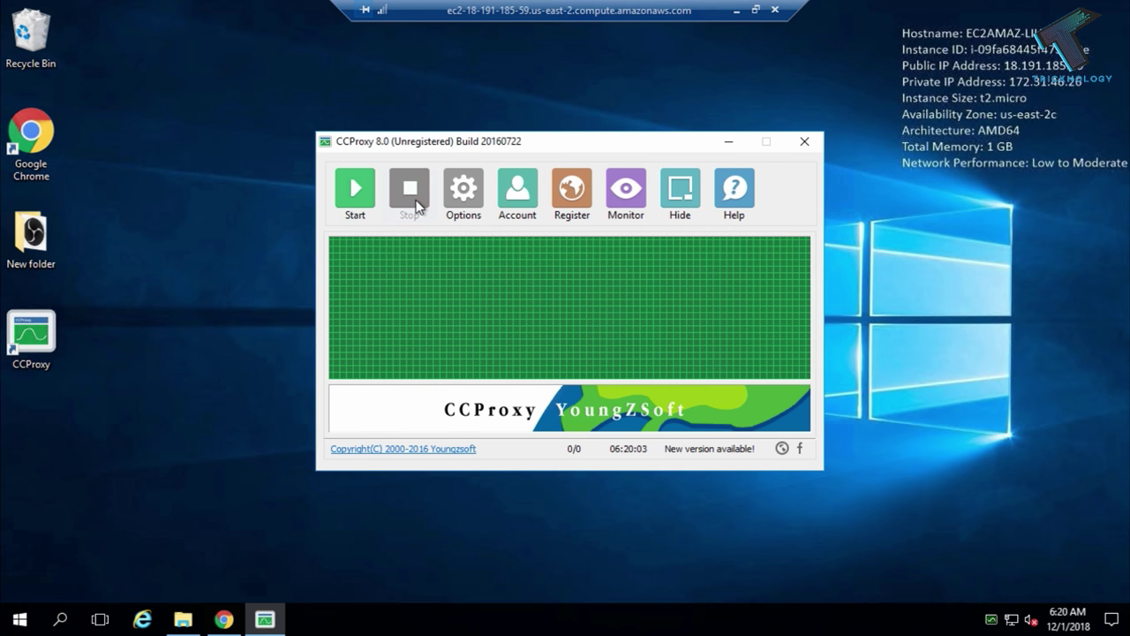
left_click(476, 196)
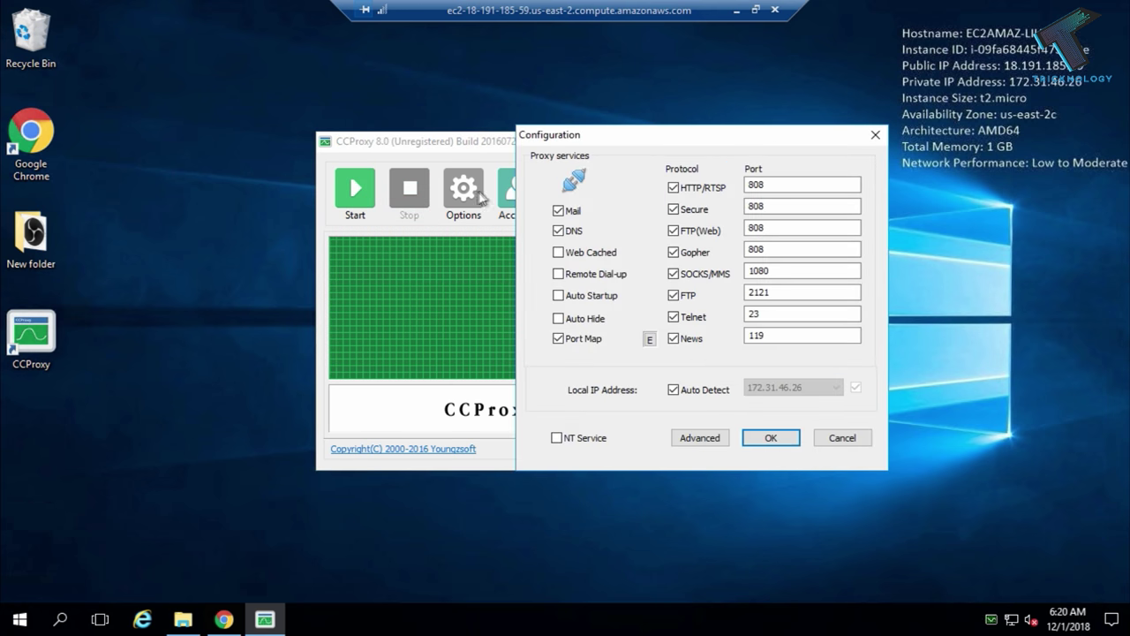
double_click(782, 185)
left_click(841, 437)
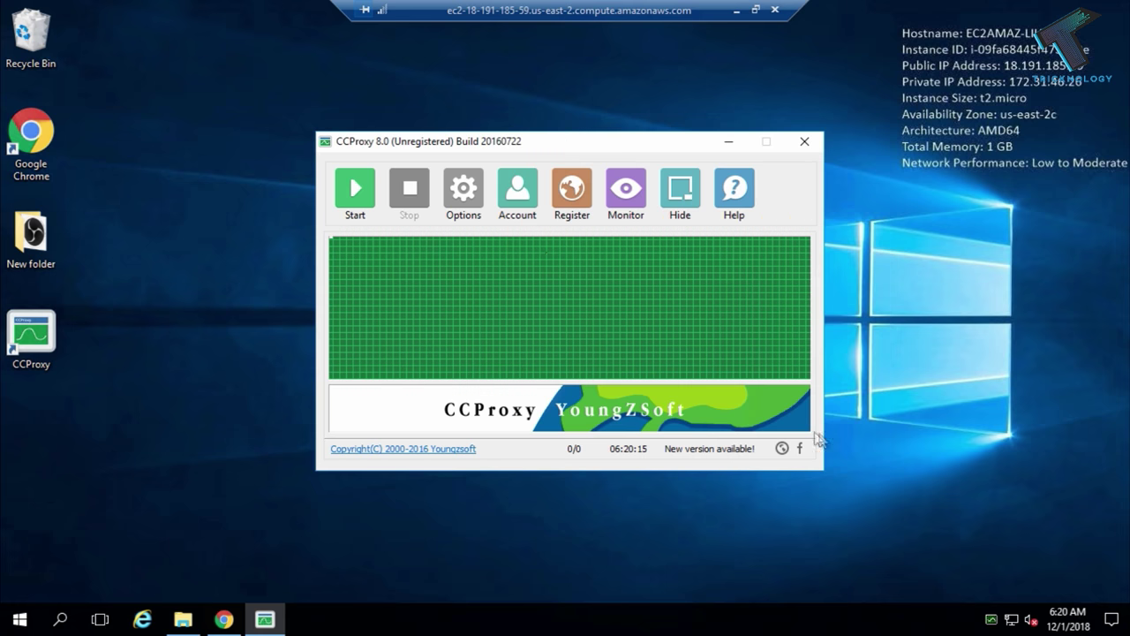
Set the account permit category to Permit All and restart the proxy service.
left_click(523, 215)
left_click(523, 175)
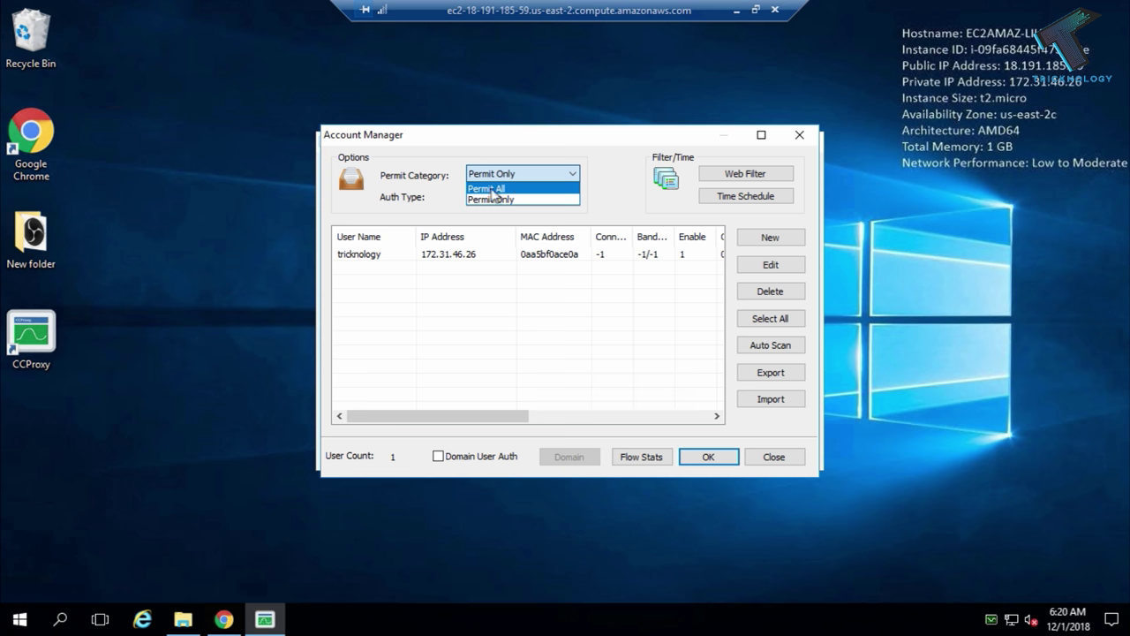
left_click(500, 189)
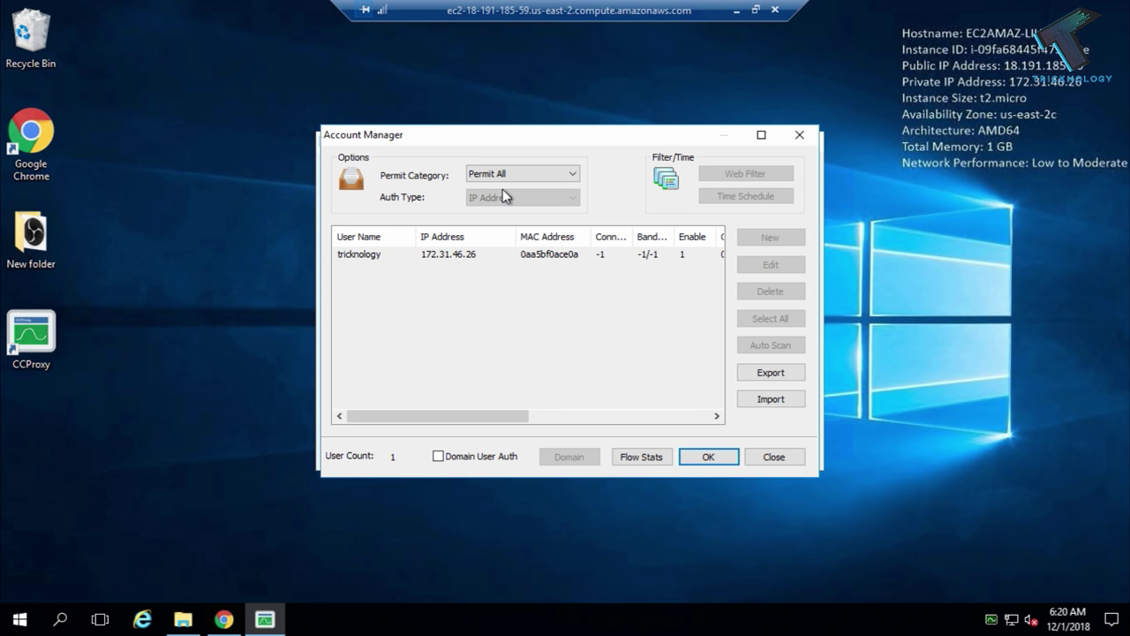
left_click(708, 456)
left_click(353, 190)
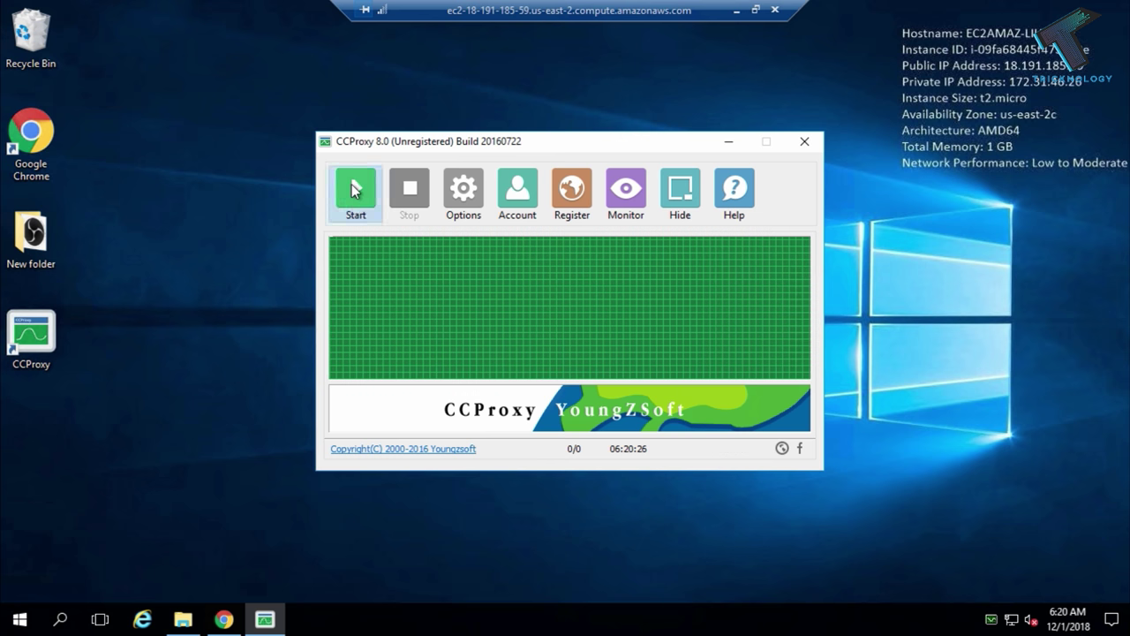
double_click(43, 152)
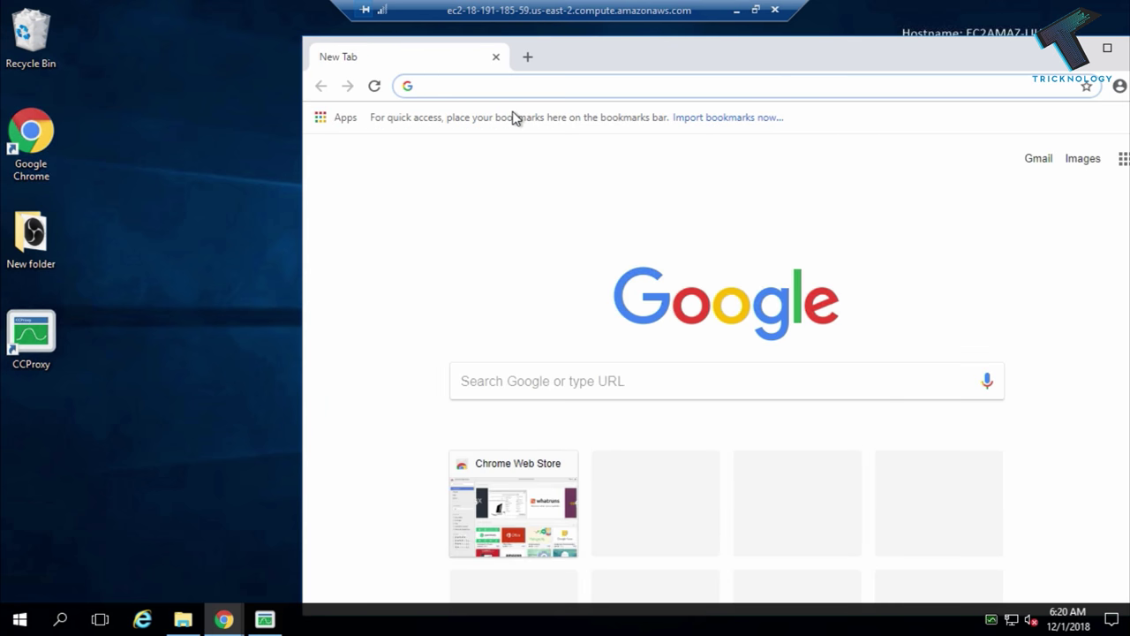
Search Google for 'my ip' to show the server's public IP 18.191.185.59.
type("my ip")
key("Return")
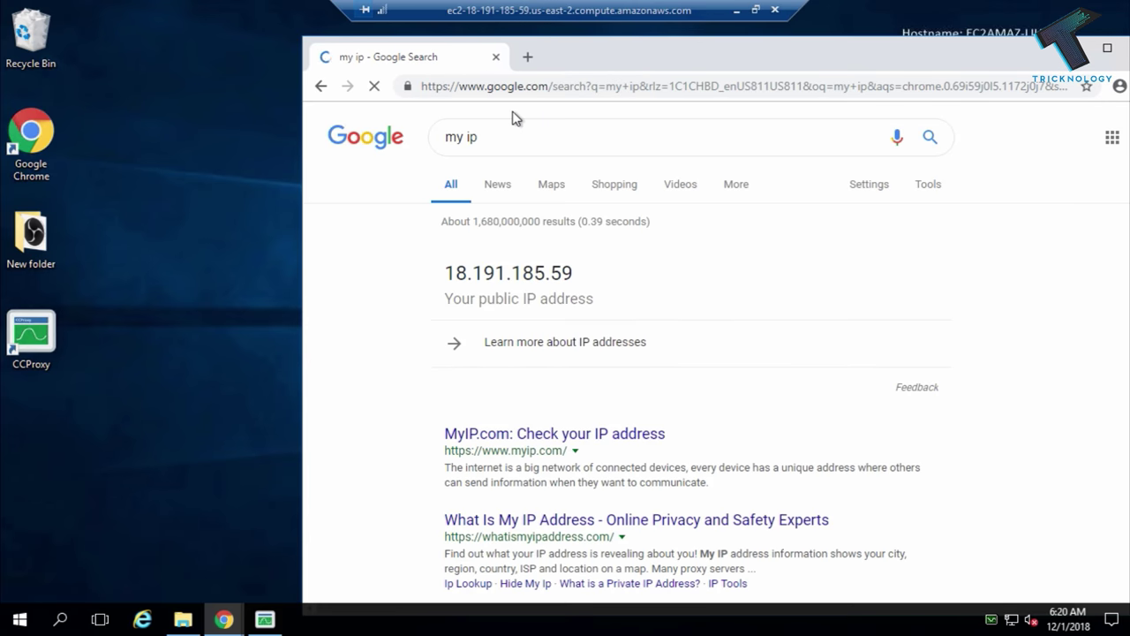
left_click_drag(575, 275, 439, 278)
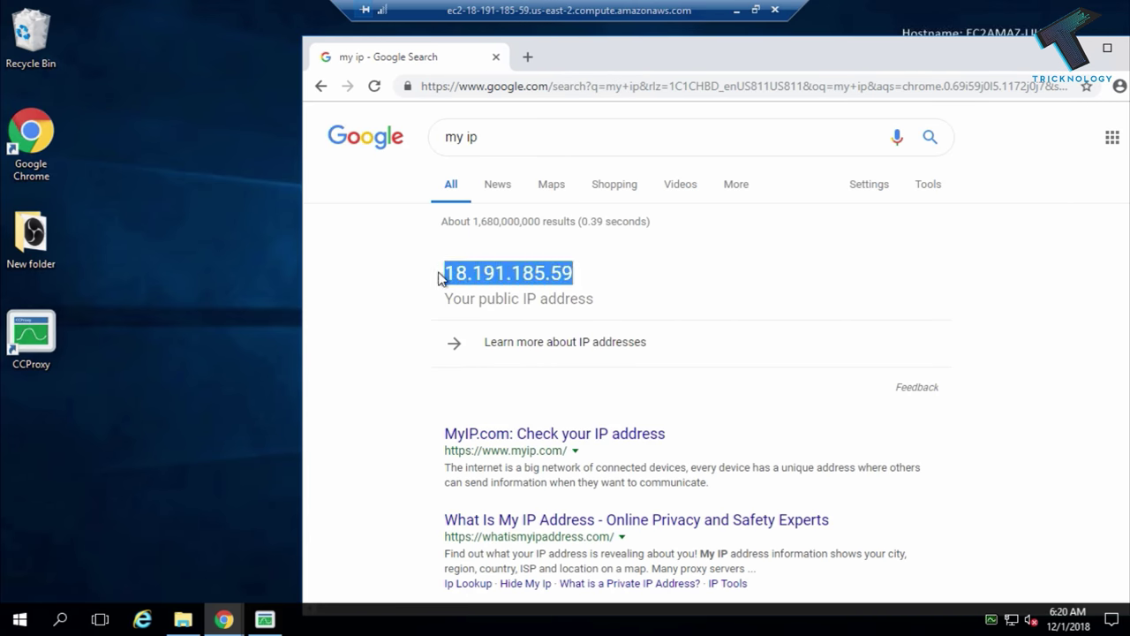
Switch the remote session to a window and move it to the right.
left_click(755, 10)
left_click_drag(716, 39, 758, 35)
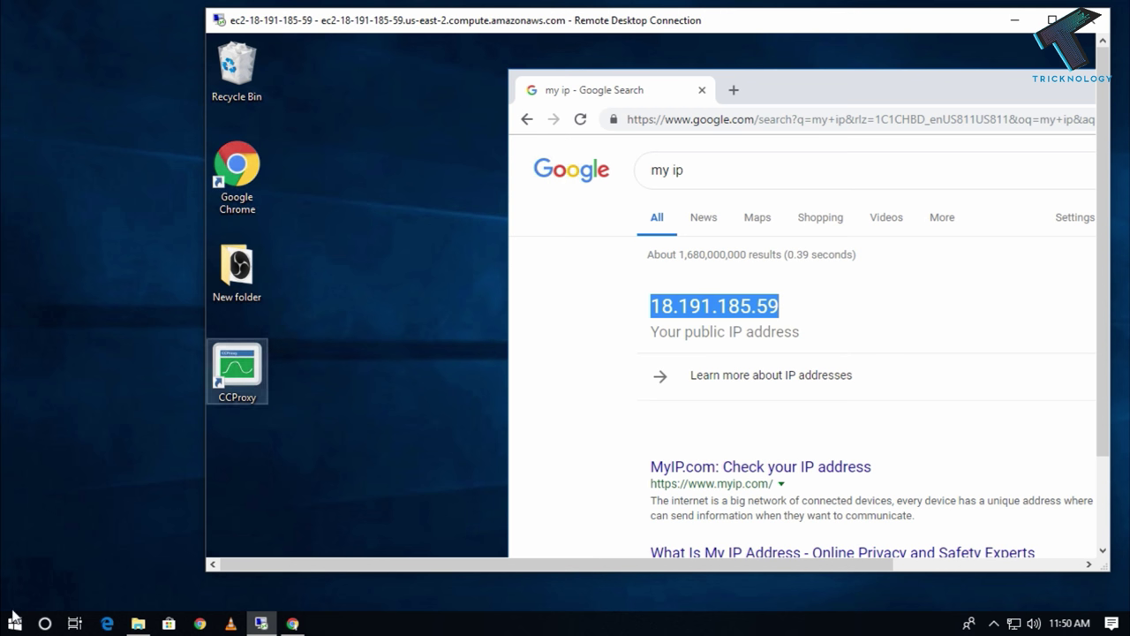
left_click_drag(412, 21, 447, 24)
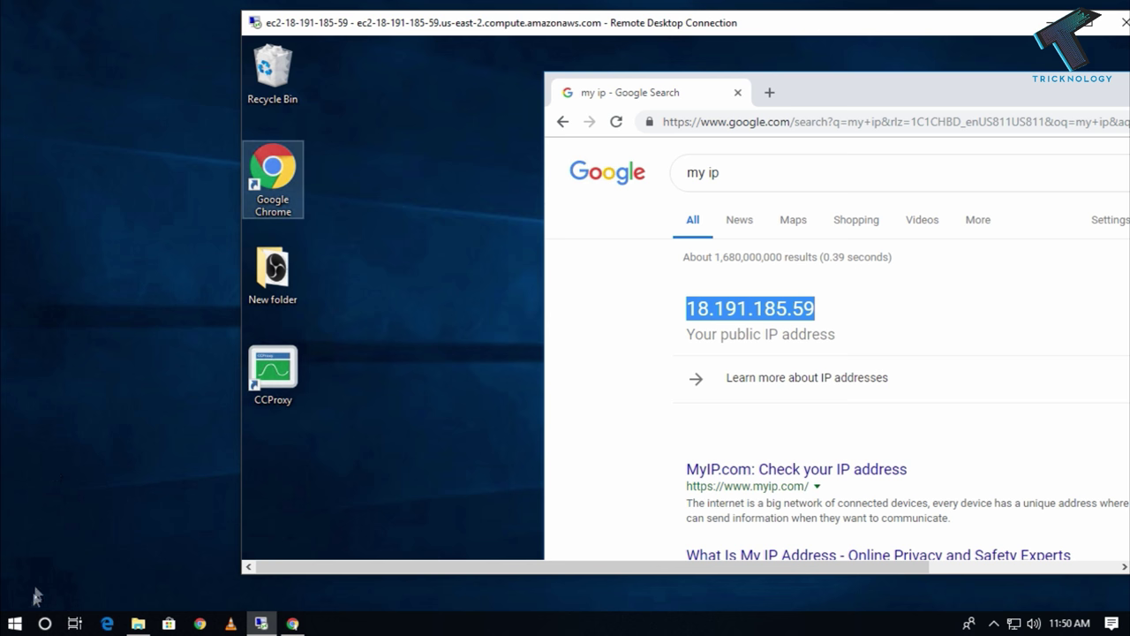
left_click(14, 623)
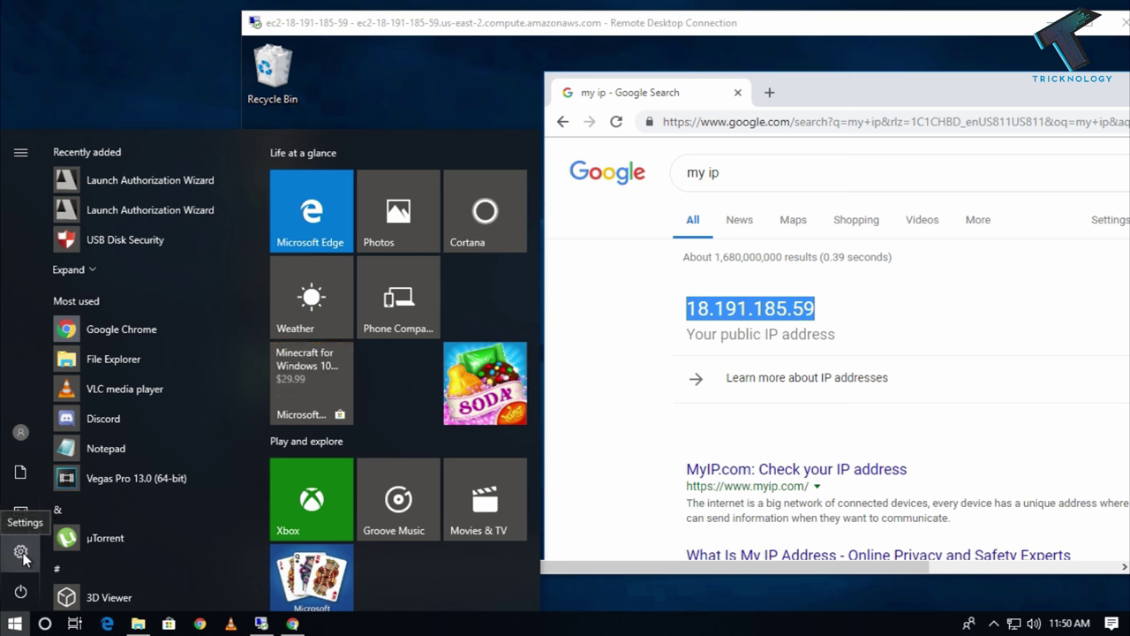
Turn on 'Use a proxy server' on the local Windows Settings Proxy page.
left_click(21, 553)
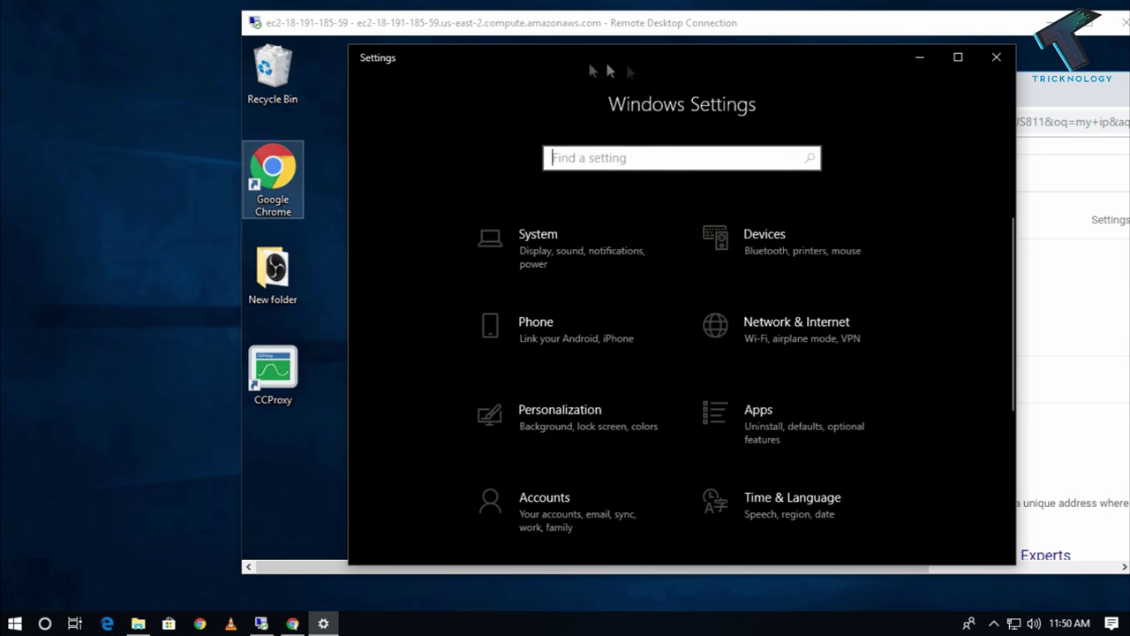
left_click_drag(645, 71, 379, 69)
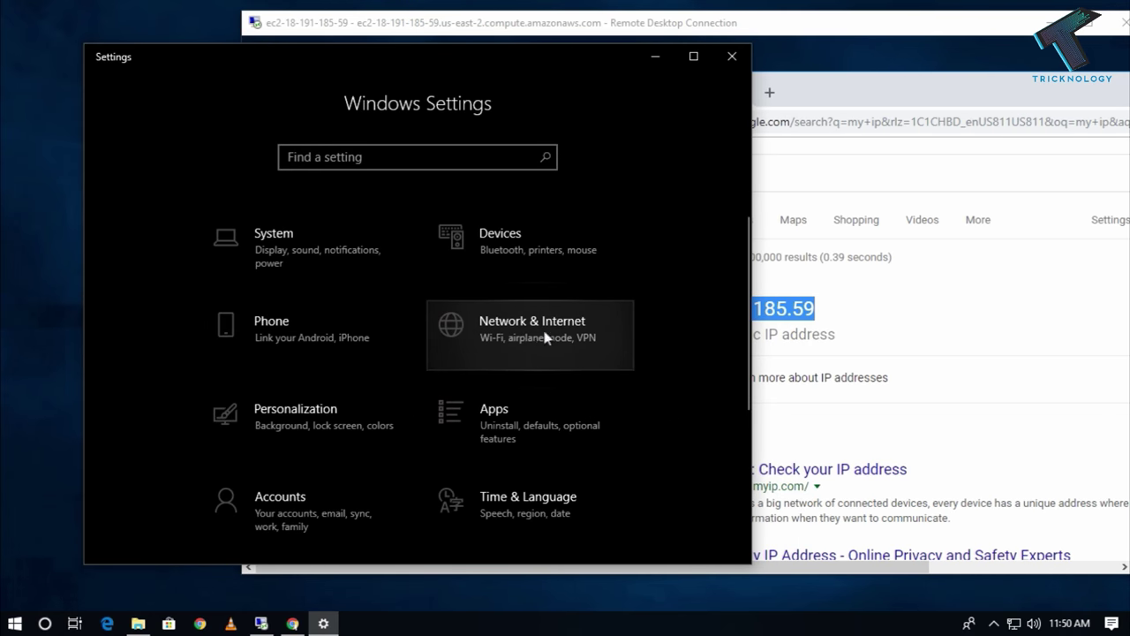
left_click(538, 336)
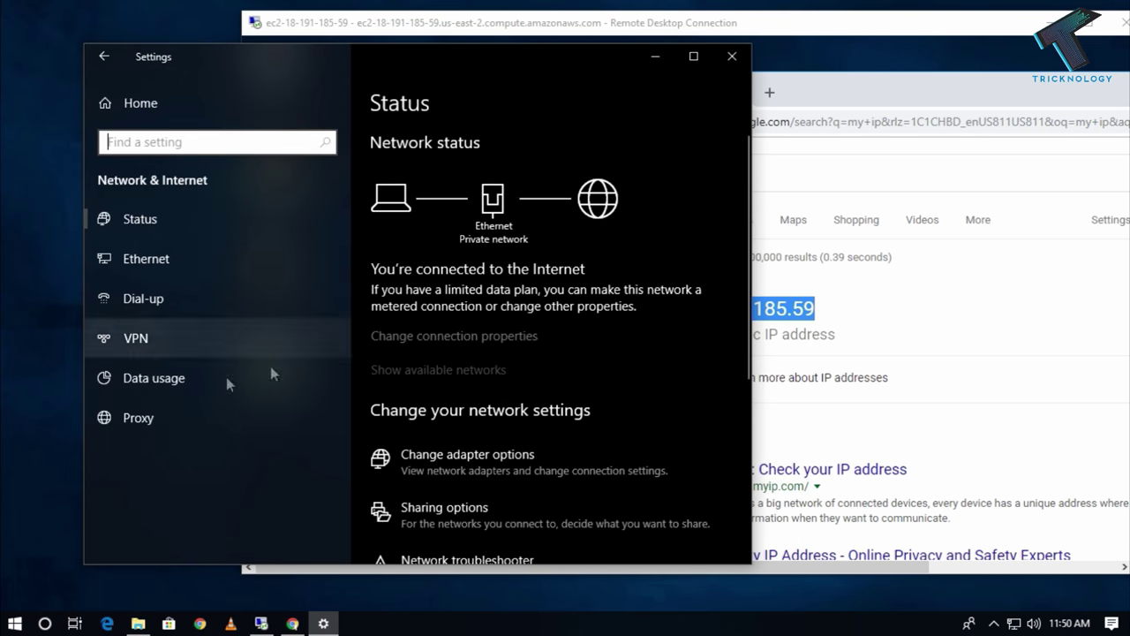
left_click(153, 421)
scroll(576, 383, "down", 5)
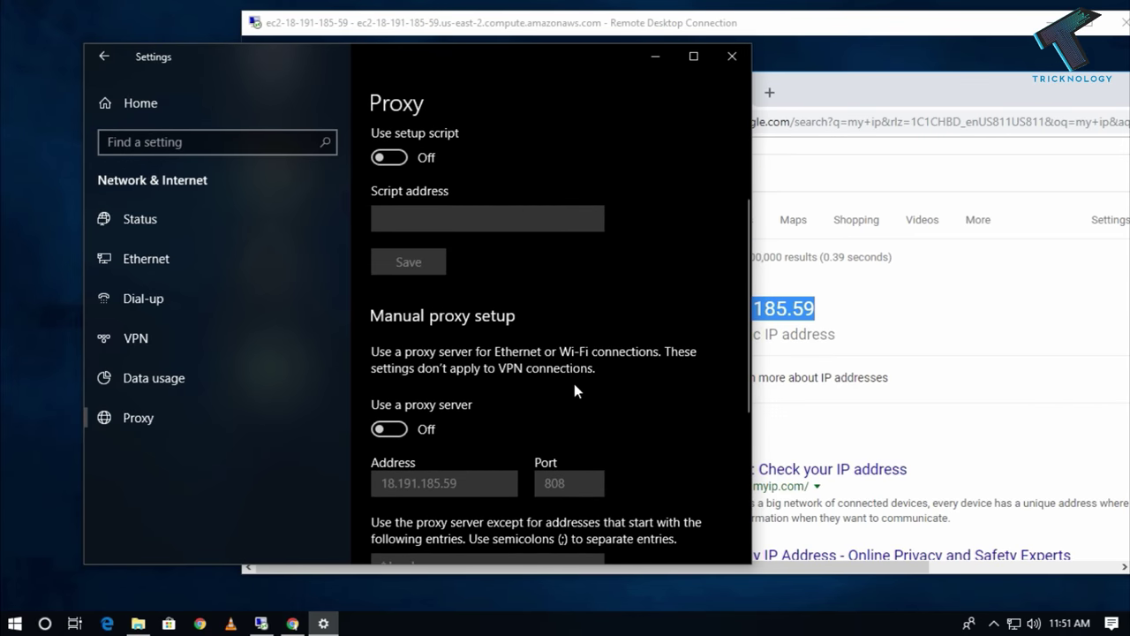
scroll(574, 389, "down", 2)
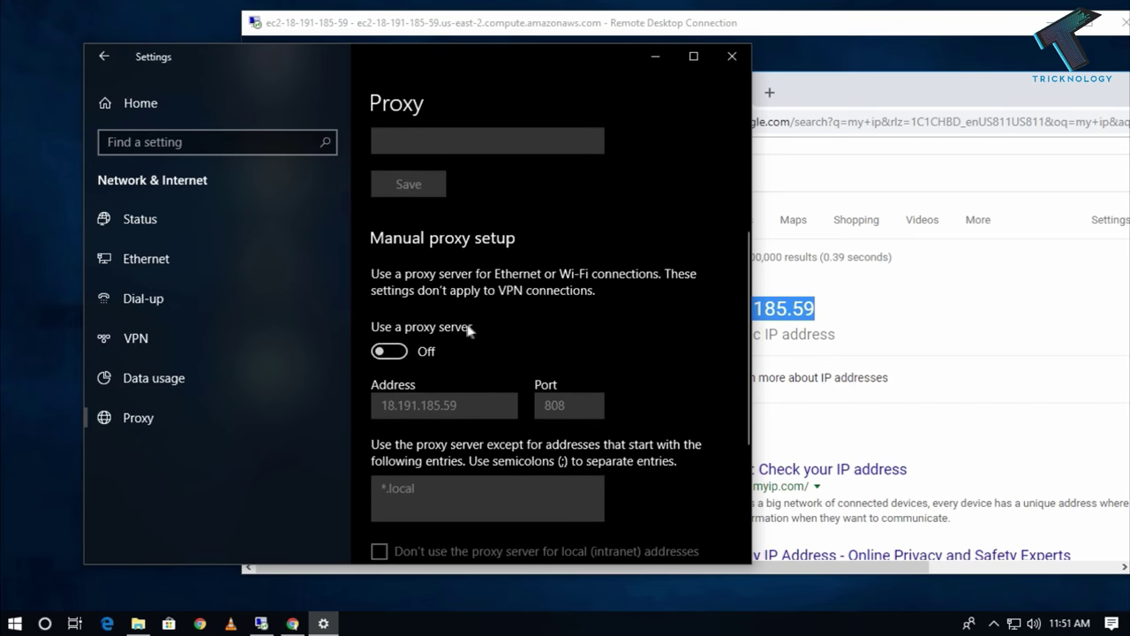
left_click(389, 351)
Enter proxy address 18.191.185.59 with port 808.
scroll(407, 353, "down", 4)
left_click_drag(458, 248, 382, 248)
left_click_drag(572, 50, 390, 70)
key("Tab")
type("12")
key("BackSpace")
type("8.1*9")
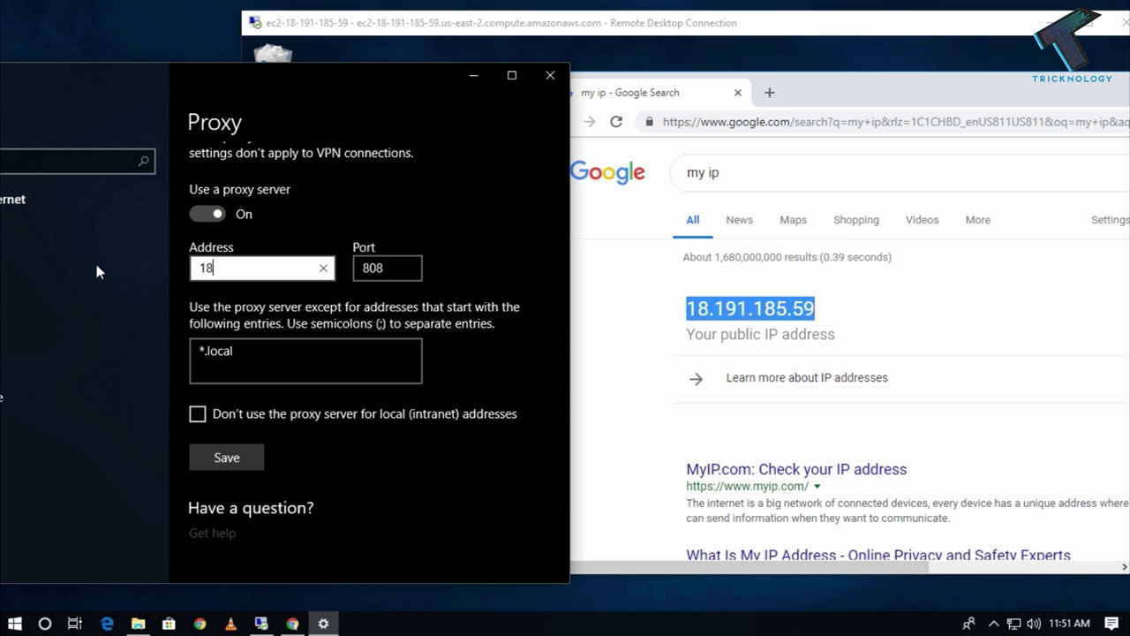
key("BackSpace")
key("BackSpace")
type("91.185.59")
key("Tab")
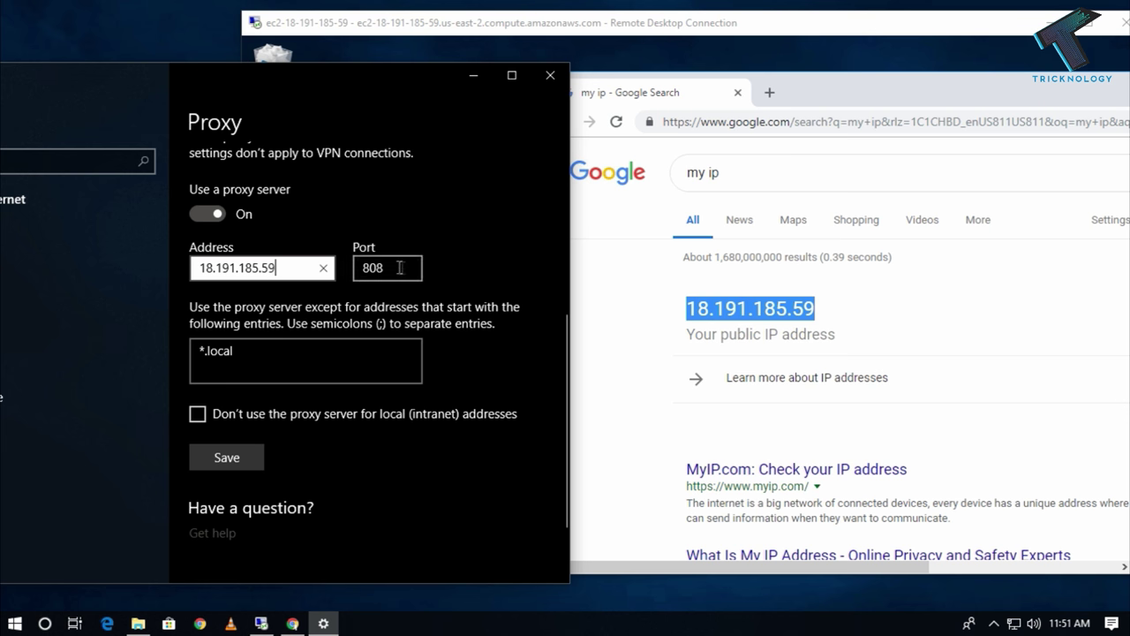
left_click(706, 42)
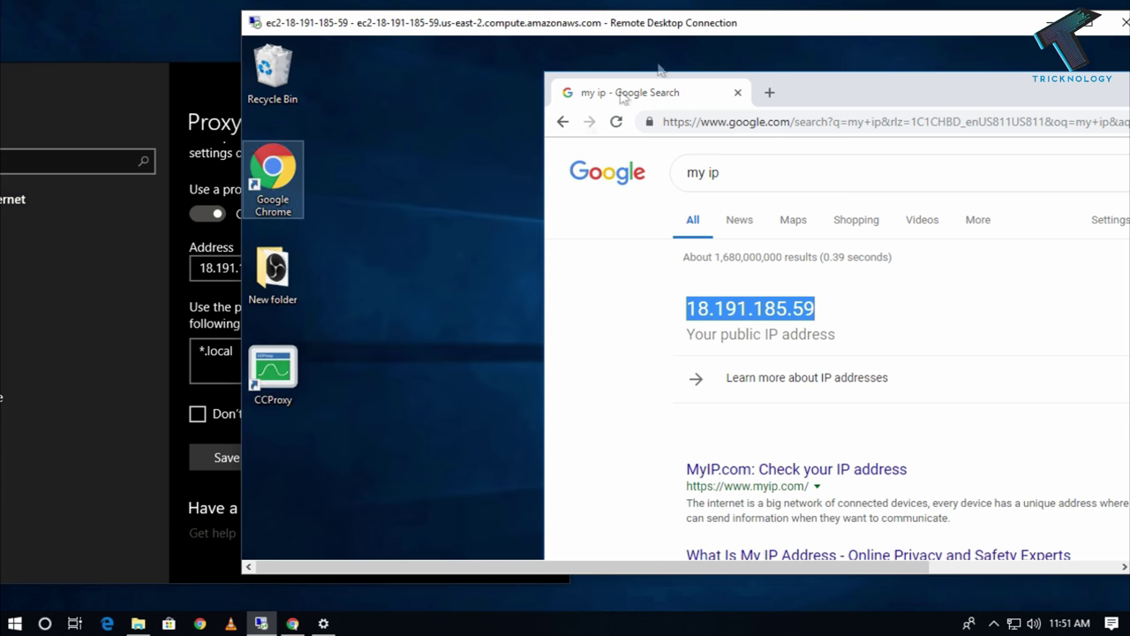
Bring up CCProxy full-screen on the server and view its HTTP/RTSP port 808 in Options.
key("ctrl+alt+Break")
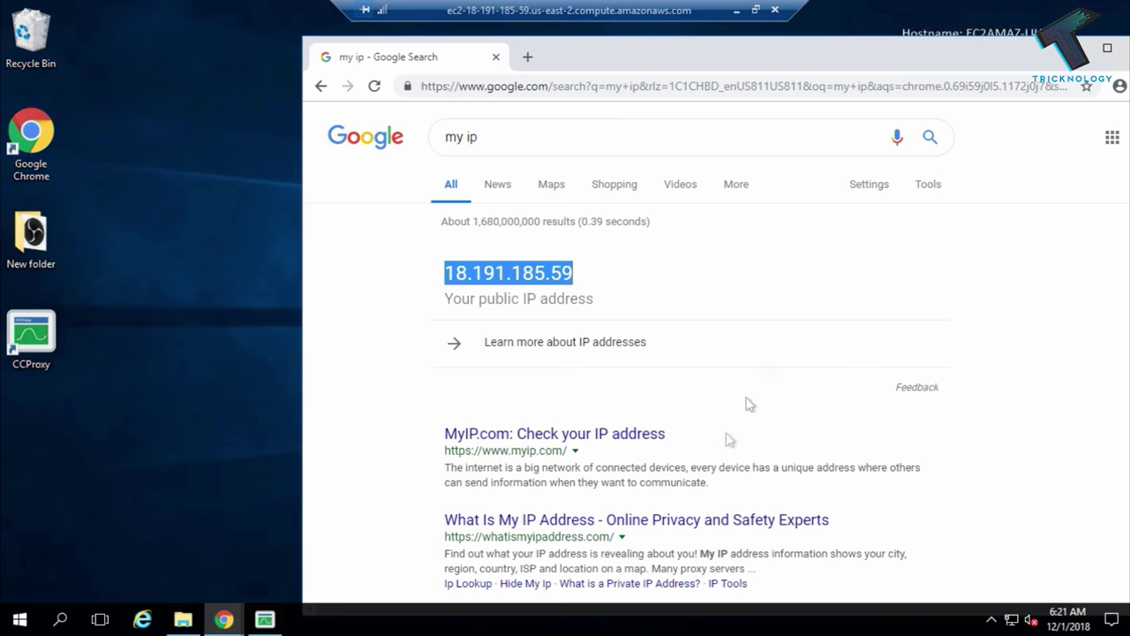
left_click(279, 624)
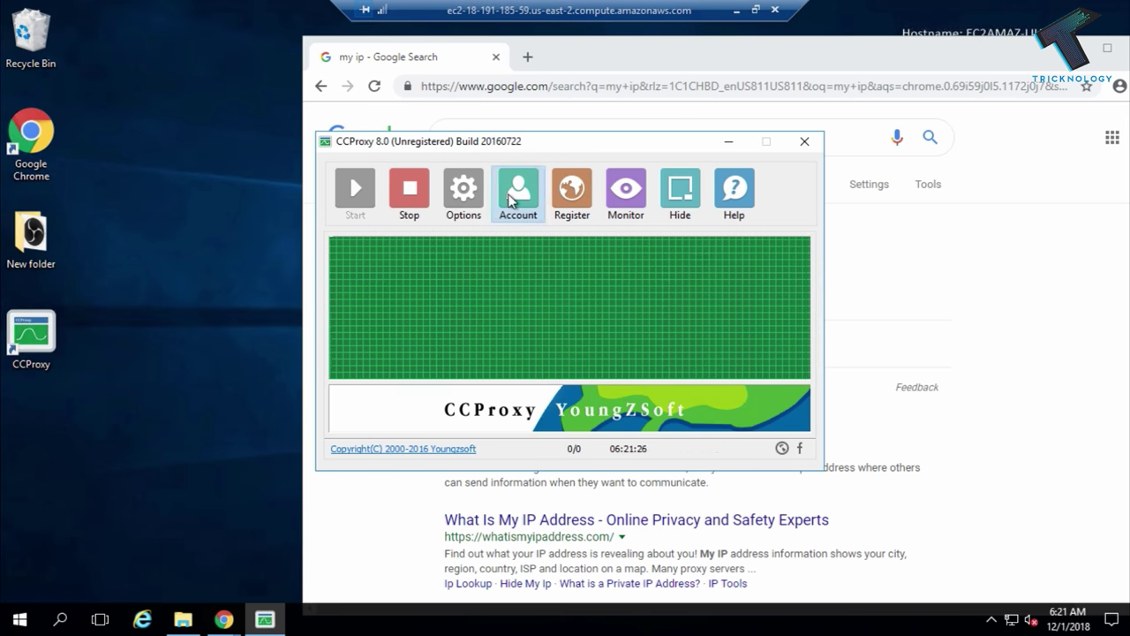
left_click(516, 195)
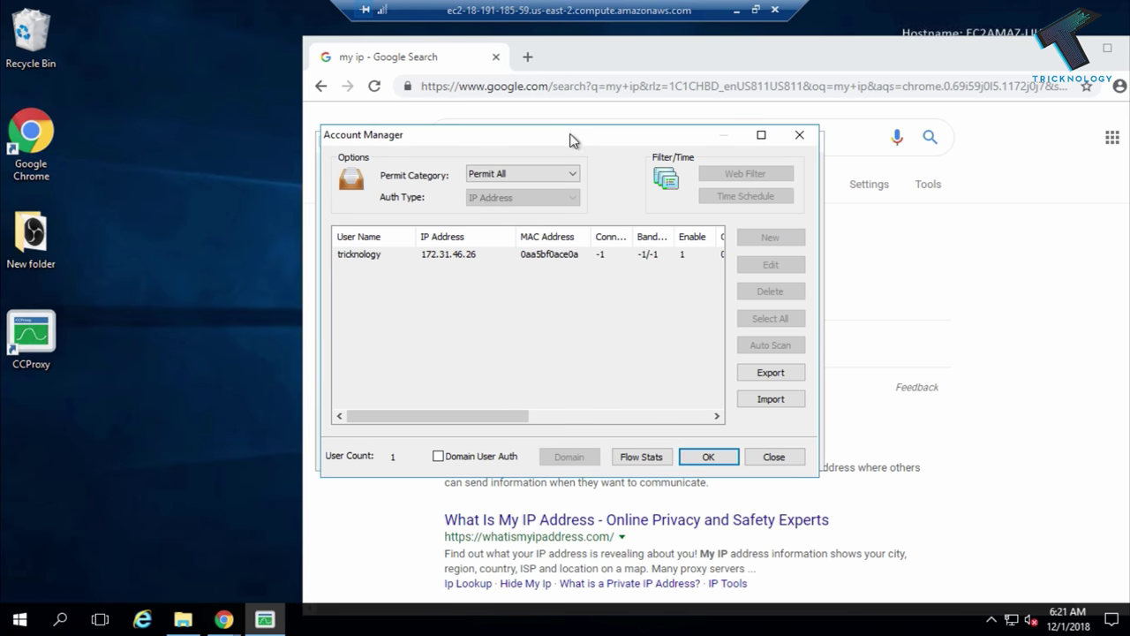
left_click(799, 134)
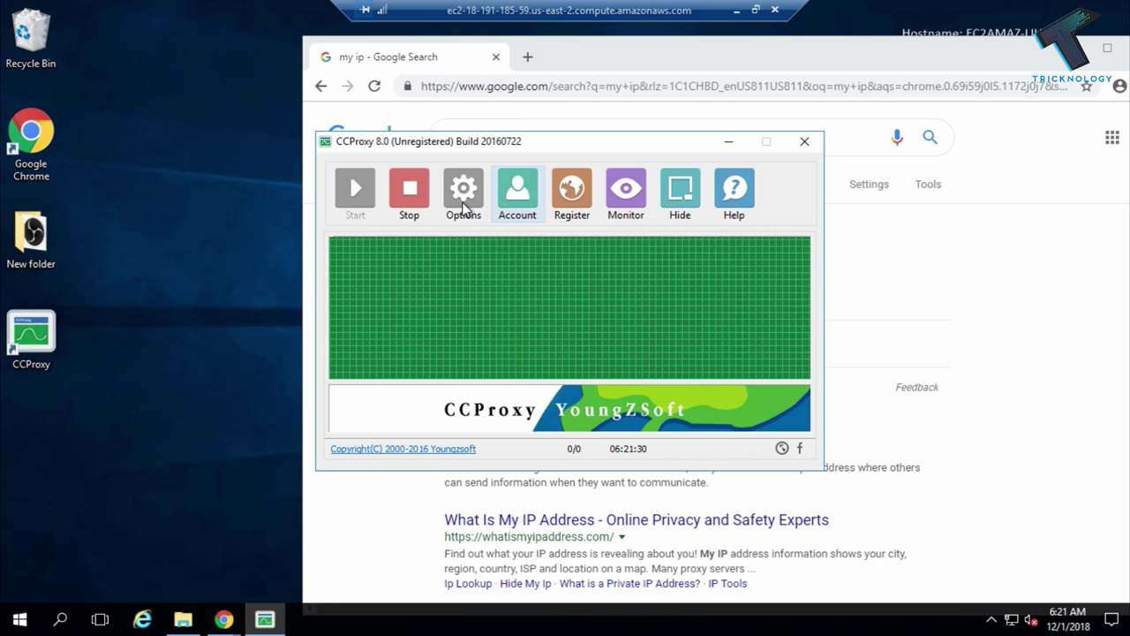
left_click(463, 199)
double_click(623, 189)
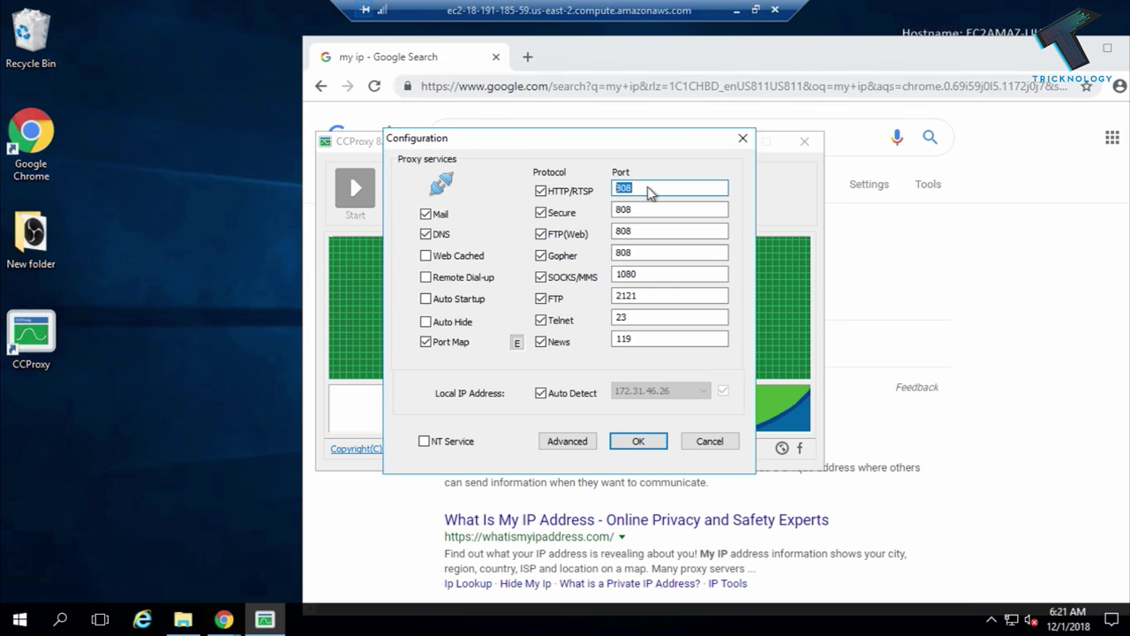
Restore the remote window and return to the local Settings Proxy page.
left_click(755, 10)
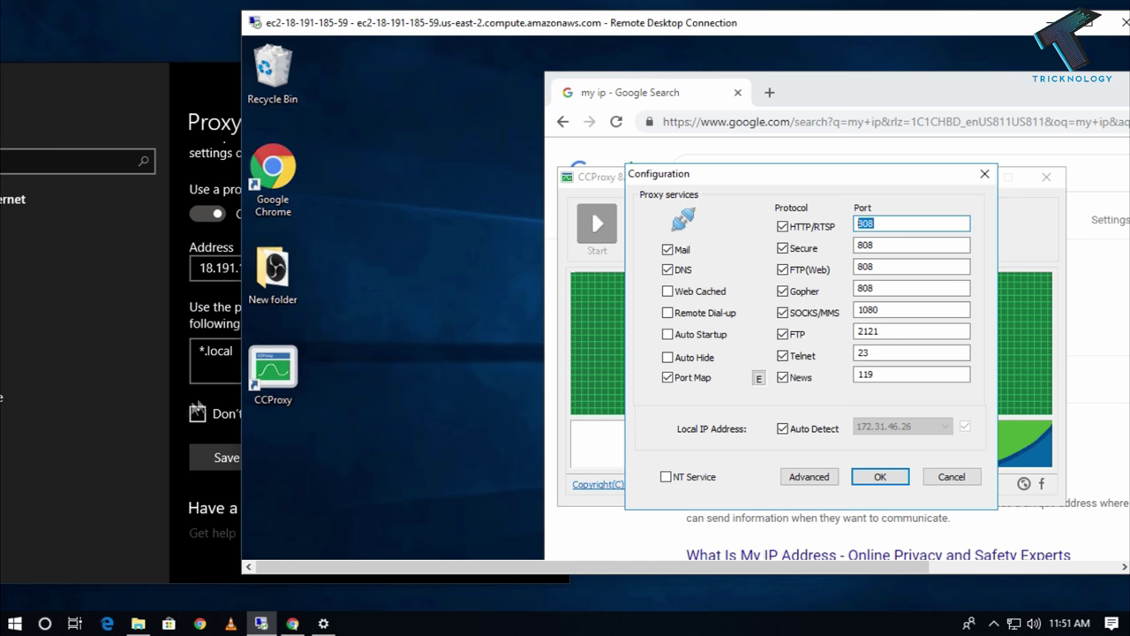
left_click(139, 399)
left_click_drag(281, 75, 496, 83)
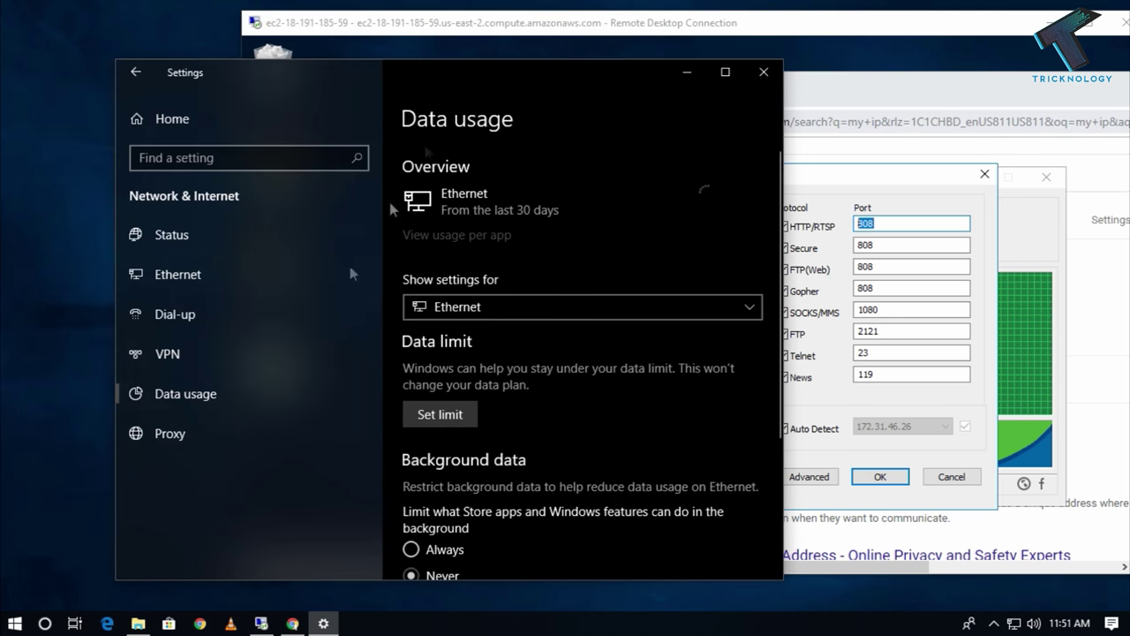
left_click(220, 439)
scroll(438, 392, "down", 10)
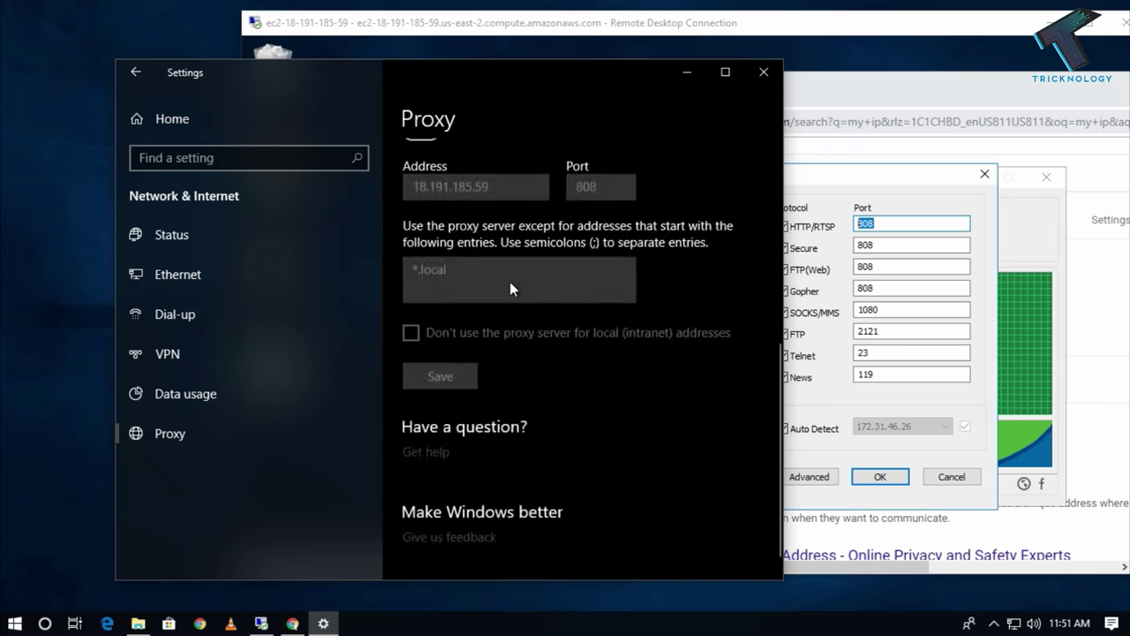
scroll(510, 281, "up", 3)
Turn the 18.191.185.59:808 proxy on, save it, and reload Chrome through it.
left_click(424, 210)
left_click(594, 265)
double_click(593, 265)
left_click(455, 460)
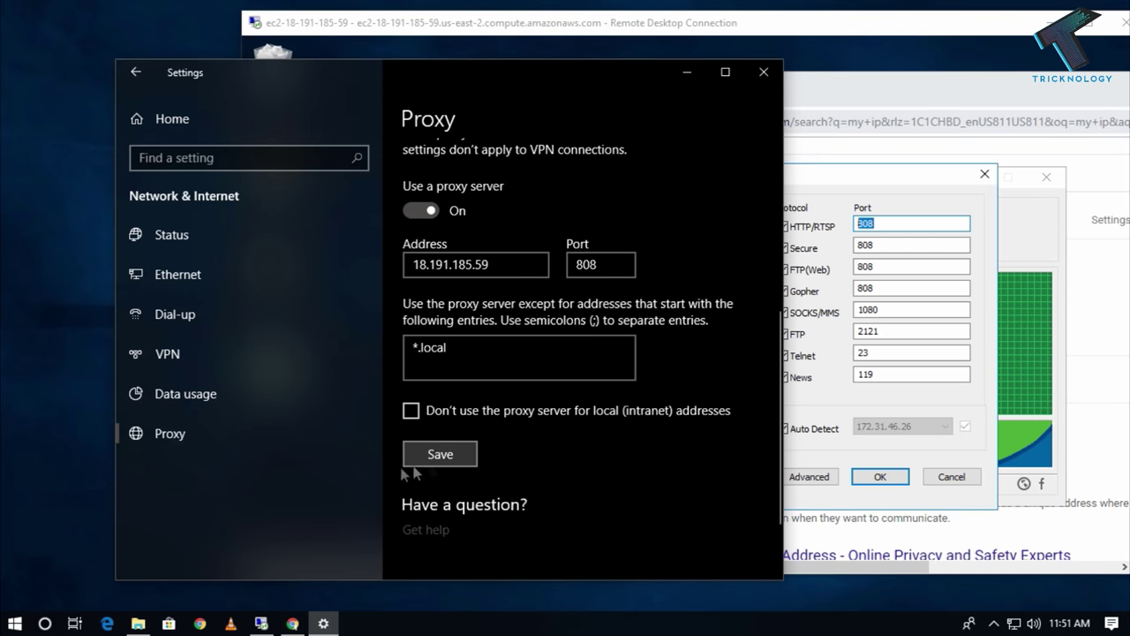
left_click(292, 623)
left_click(73, 43)
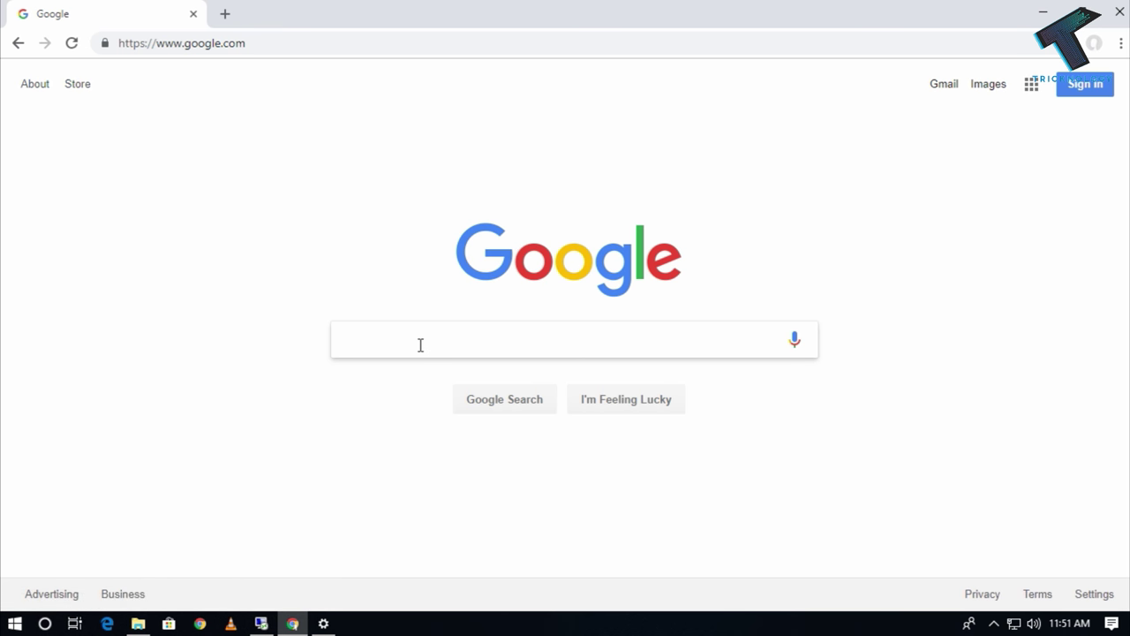
Search 'my ip' through the proxy, showing public IP 18.191.185.59.
type("my ip")
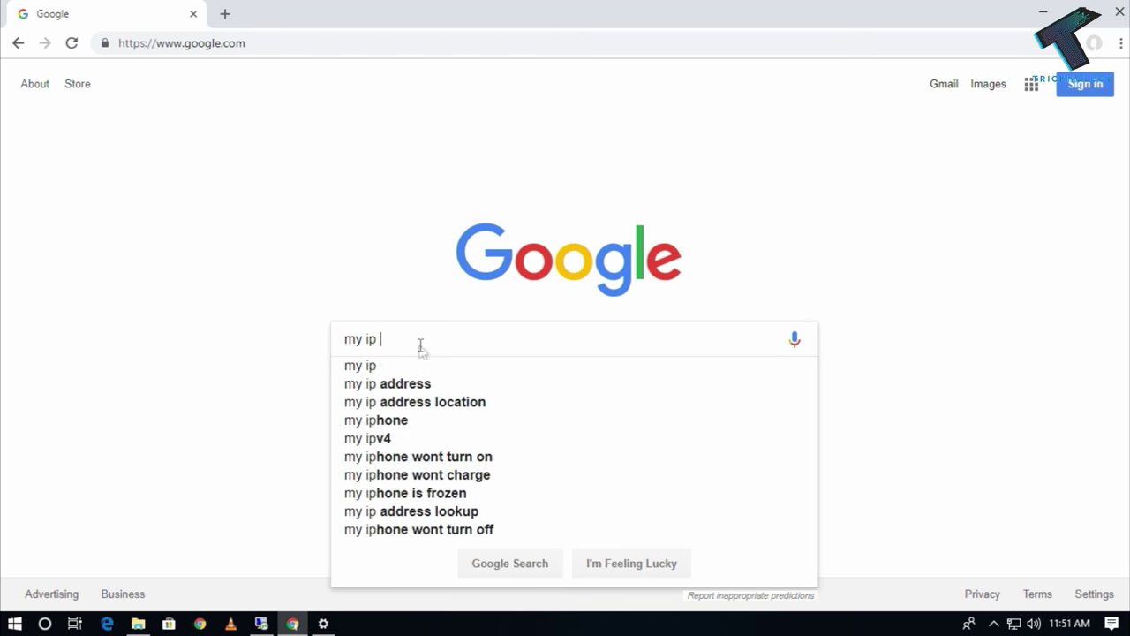
key("Return")
key("super+Down")
left_click_drag(179, 371, 427, 366)
left_click(801, 27)
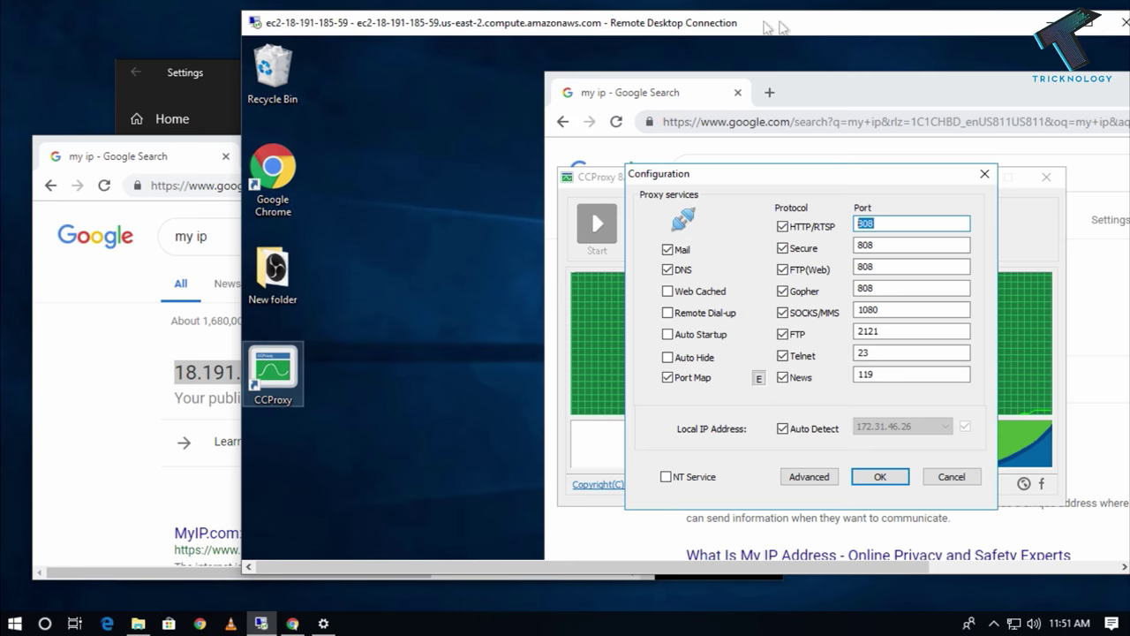
left_click_drag(802, 26, 924, 29)
left_click(510, 157)
Turn the proxy off and reload, showing the local public IP 223.223.141.202.
left_click(291, 83)
left_click(421, 210)
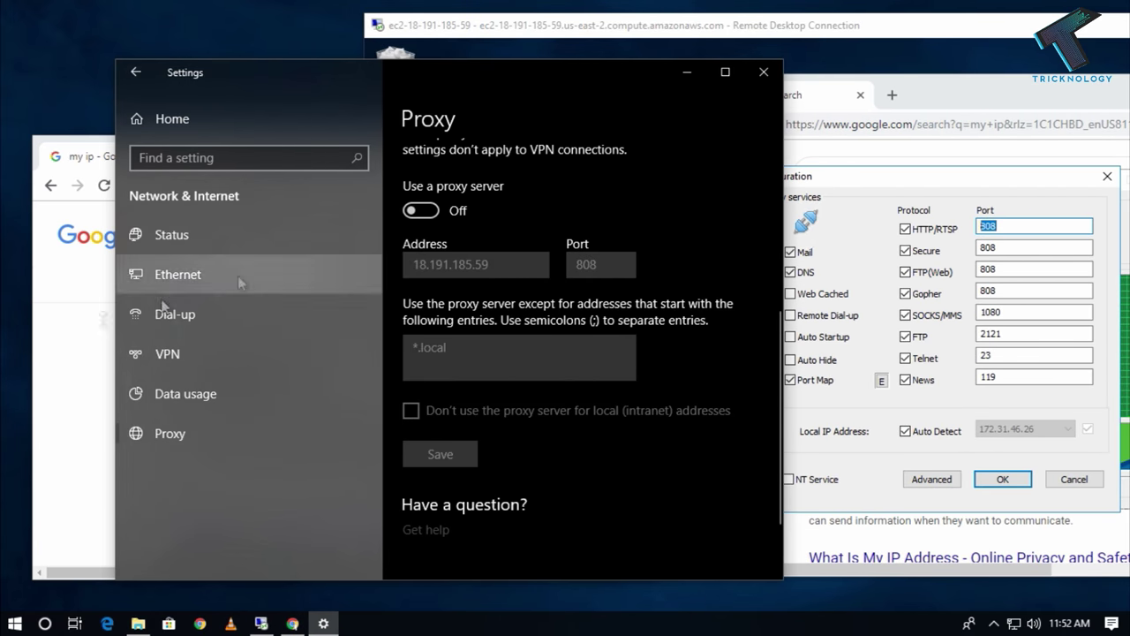
left_click(88, 401)
left_click(104, 185)
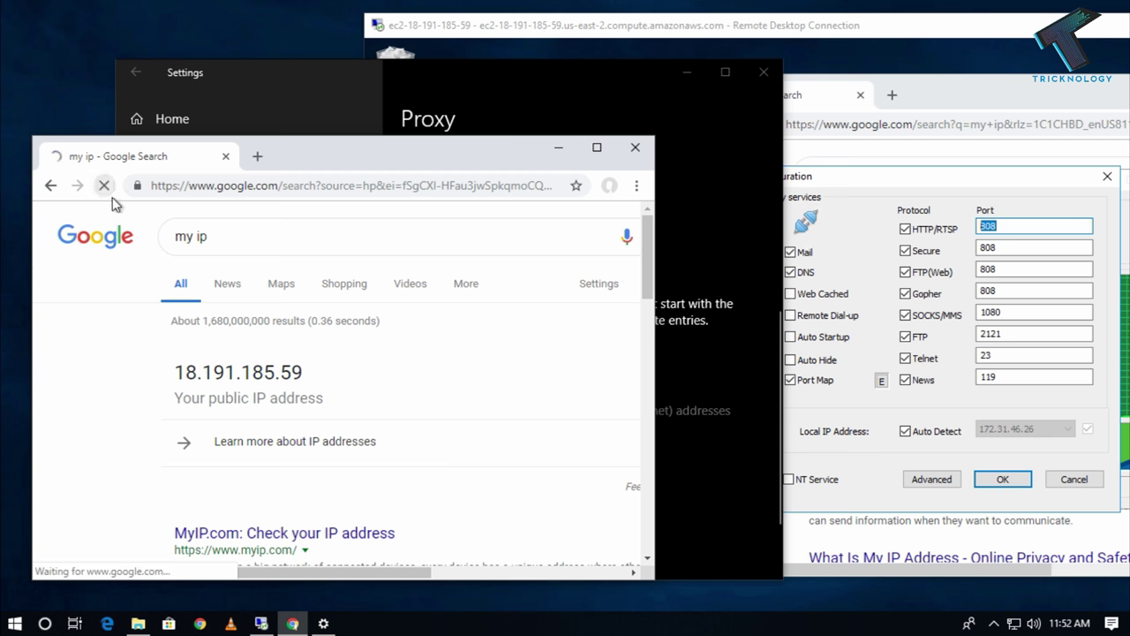
left_click_drag(173, 376, 351, 377)
left_click(351, 377)
left_click_drag(449, 155, 414, 183)
Reload the results and rerun the 'my ip' search from the address bar.
left_click(424, 133)
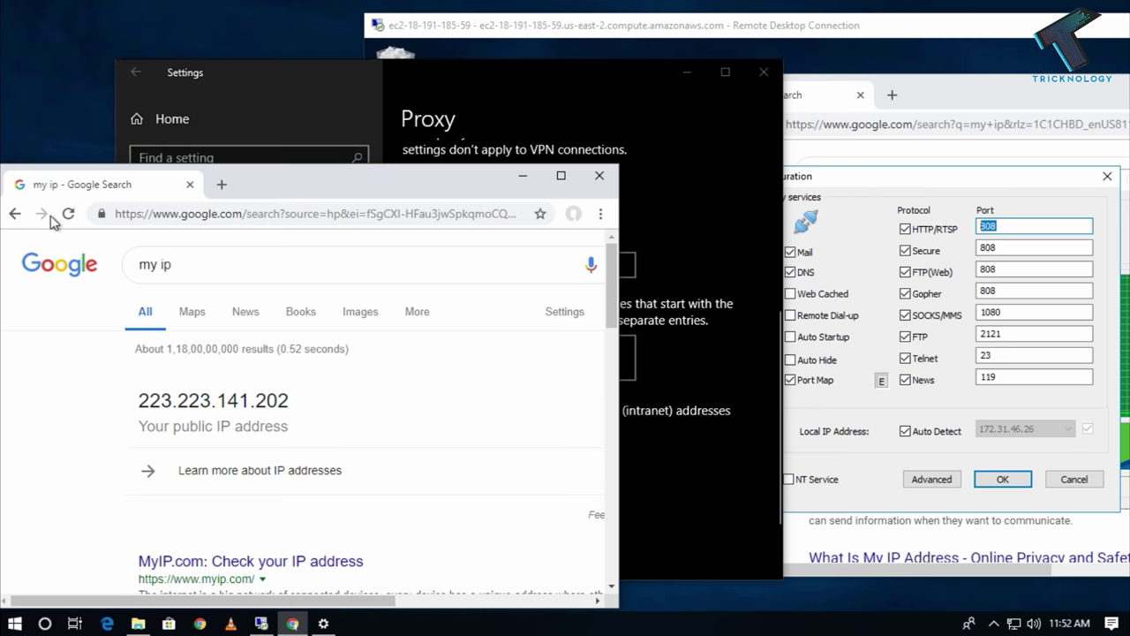
left_click(68, 213)
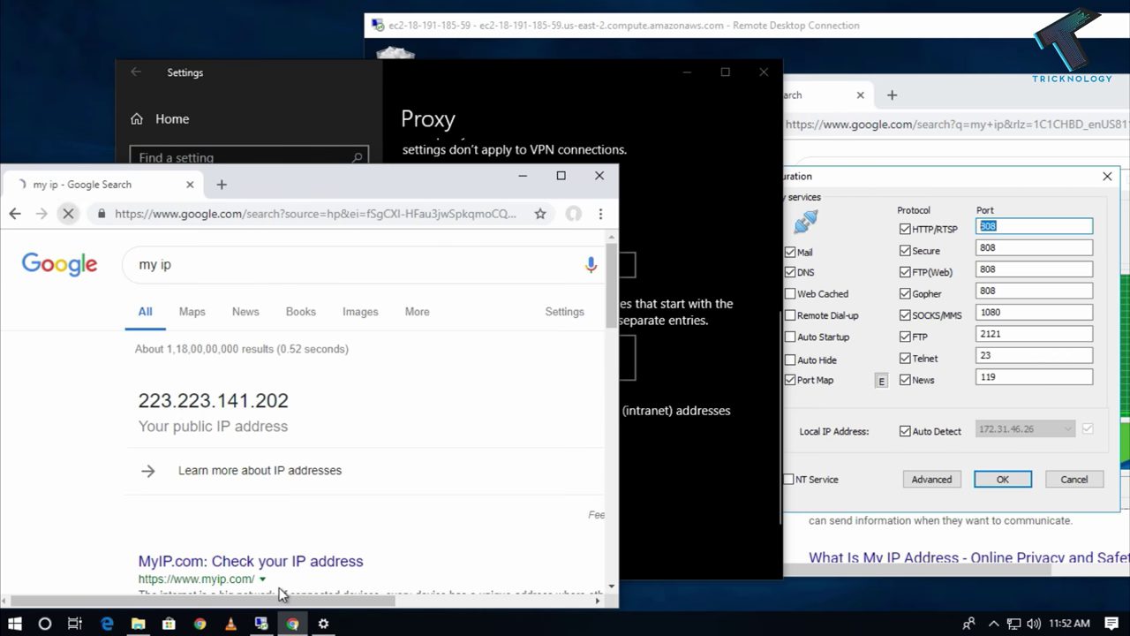
left_click(68, 213)
left_click(182, 214)
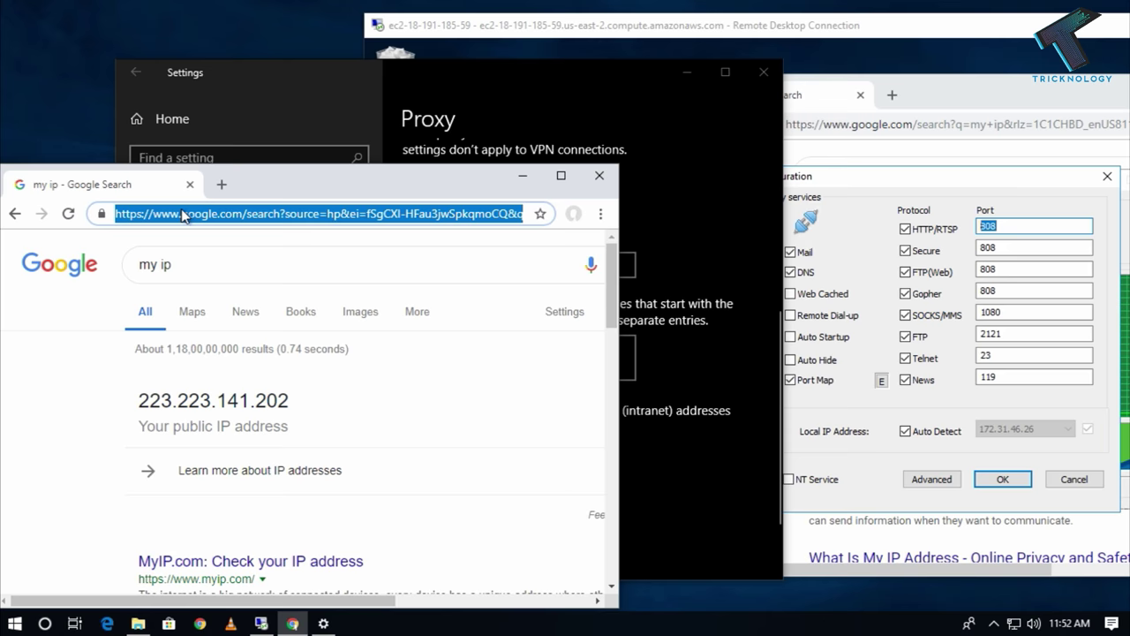
type("my ip")
key("Return")
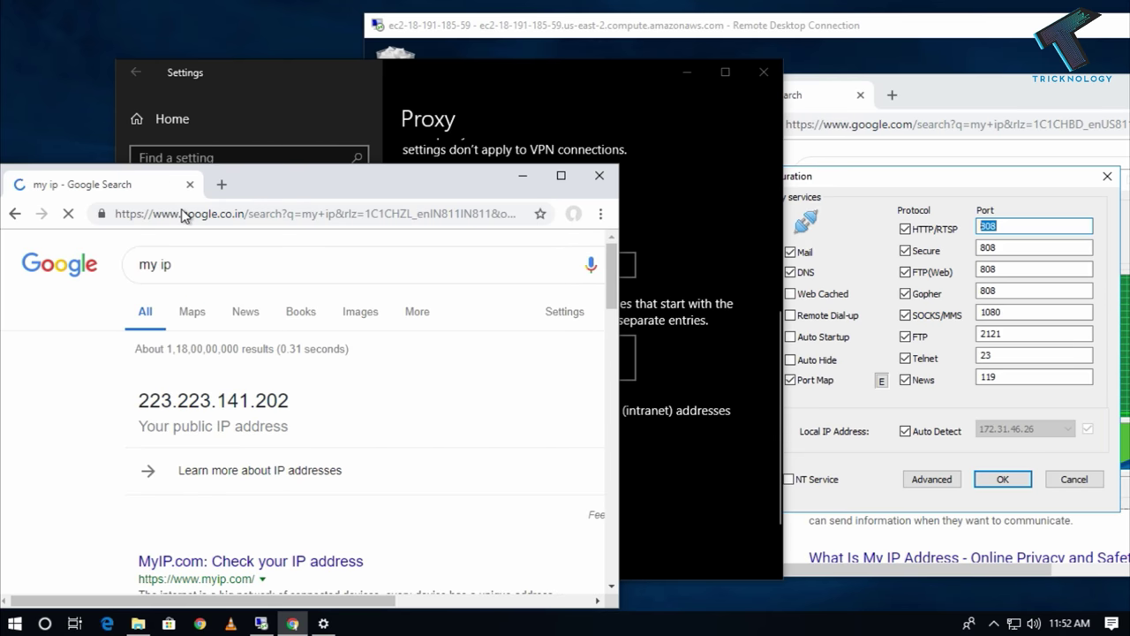
Save the proxy settings again and reload, confirming public IP 18.191.185.59.
left_click(728, 271)
left_click(433, 454)
left_click(86, 415)
left_click(68, 214)
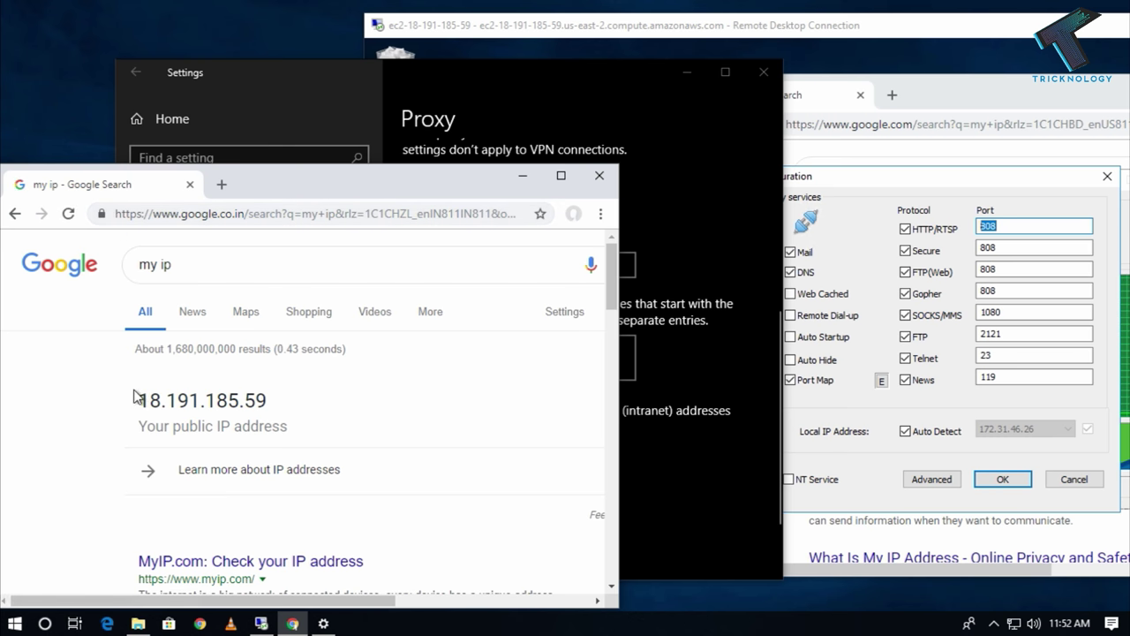
left_click_drag(135, 397, 281, 399)
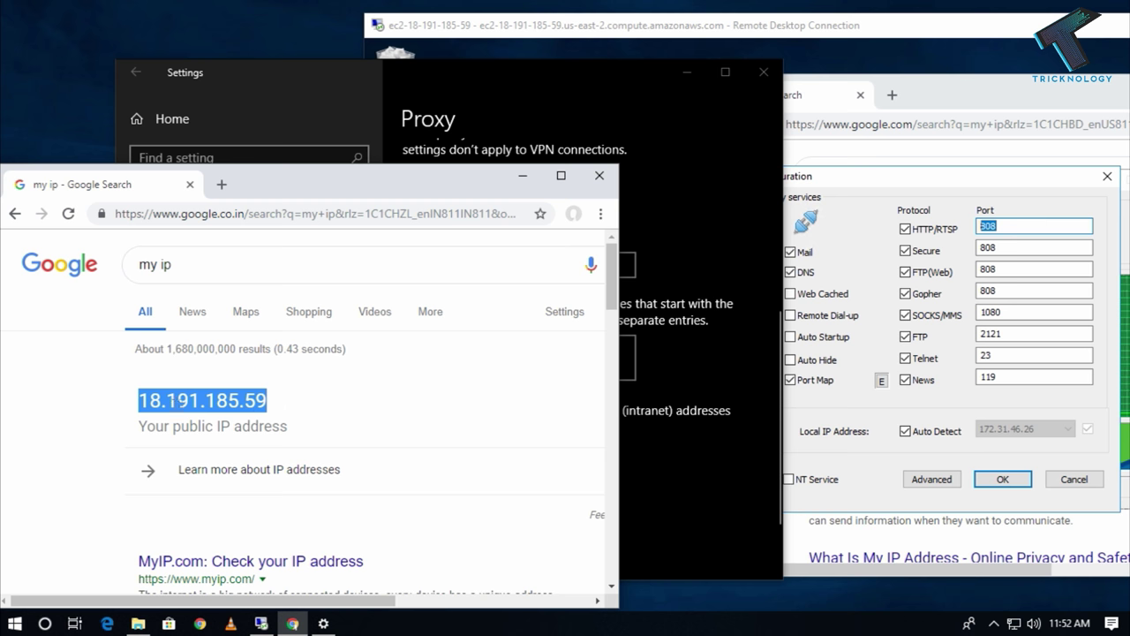
left_click_drag(297, 194, 373, 194)
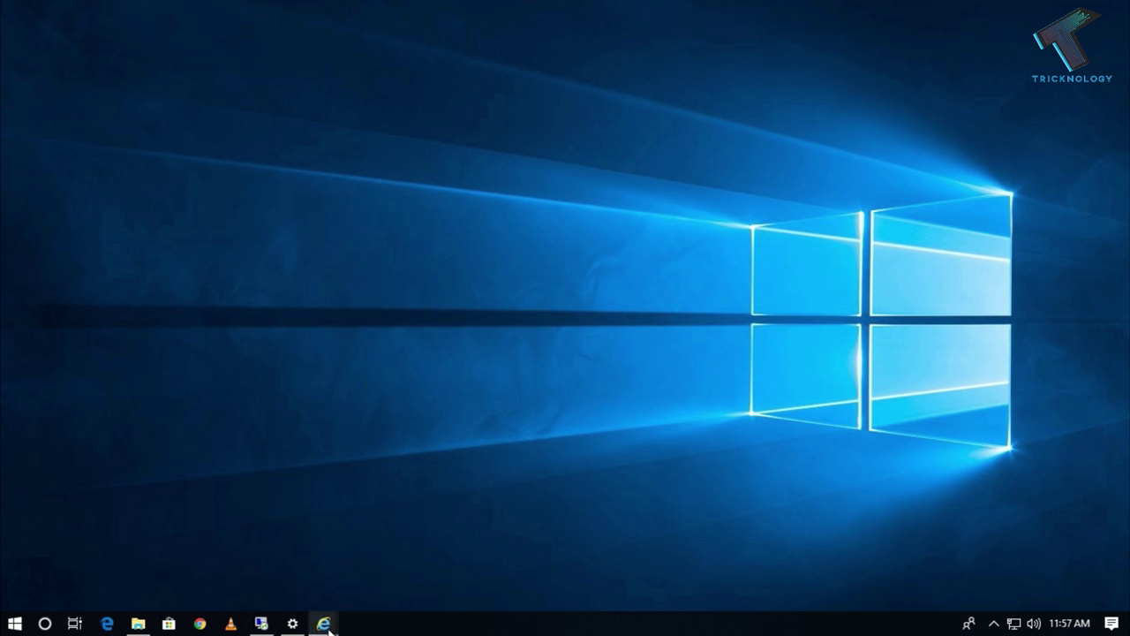
Enable Internet Explorer's LAN proxy 18.191.185.59 on port 808 in Internet Options.
mouse_move(327, 622)
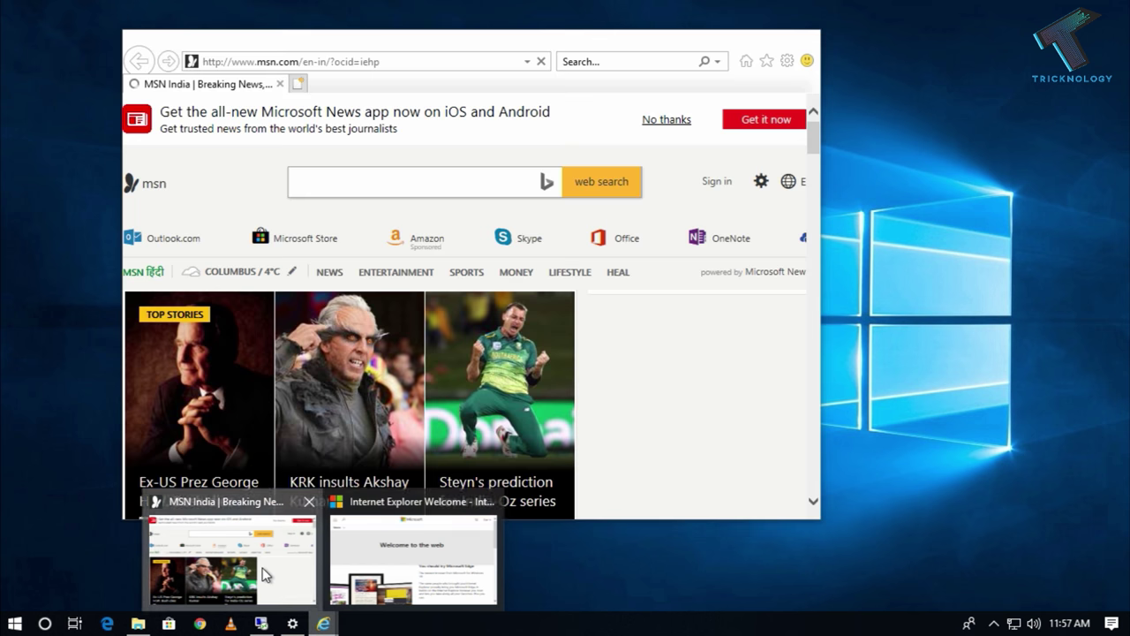
left_click(263, 571)
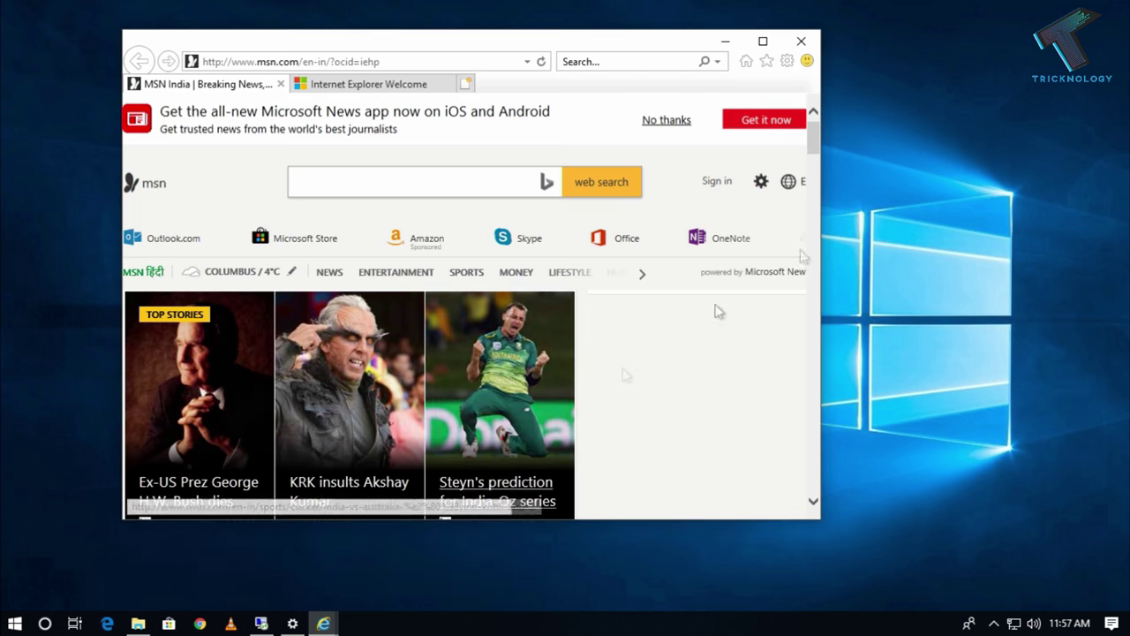
double_click(549, 39)
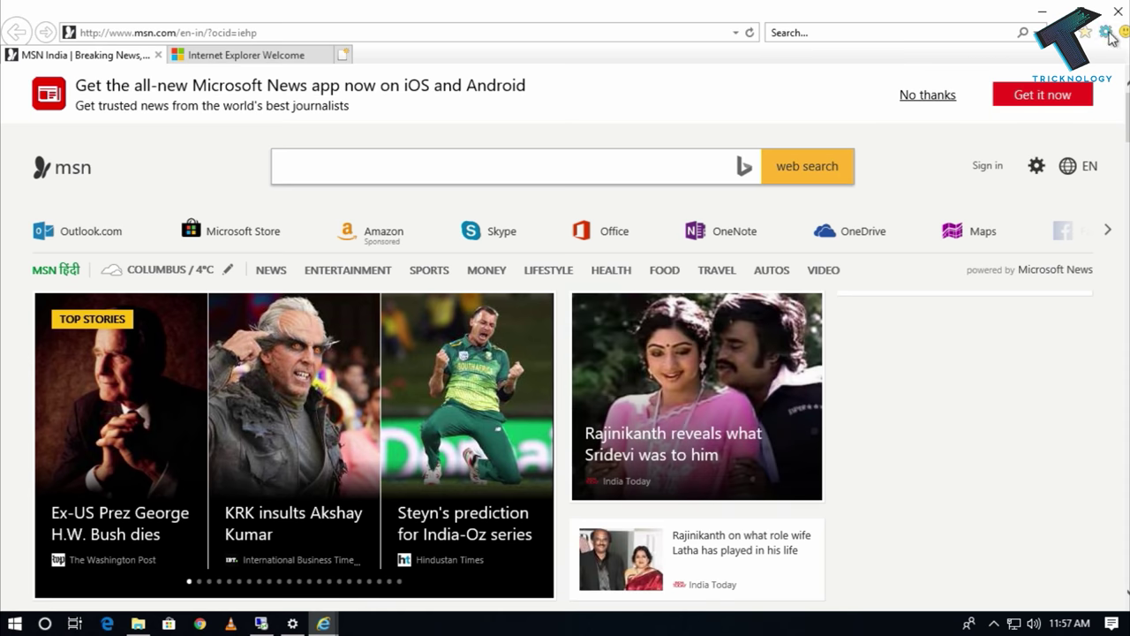
left_click(1106, 34)
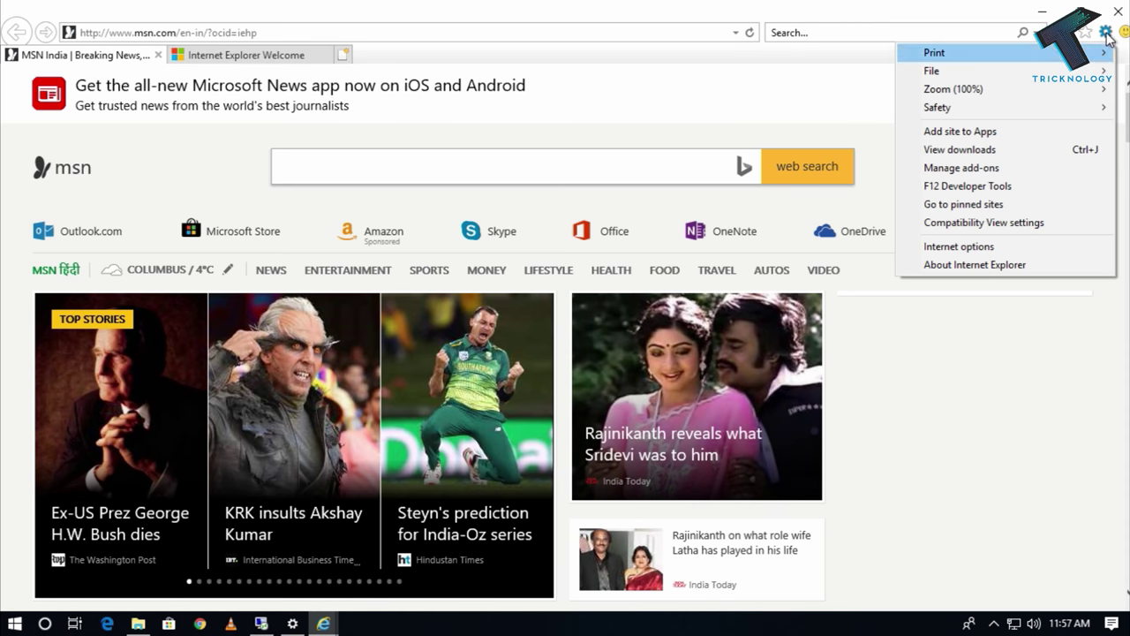
left_click(1025, 249)
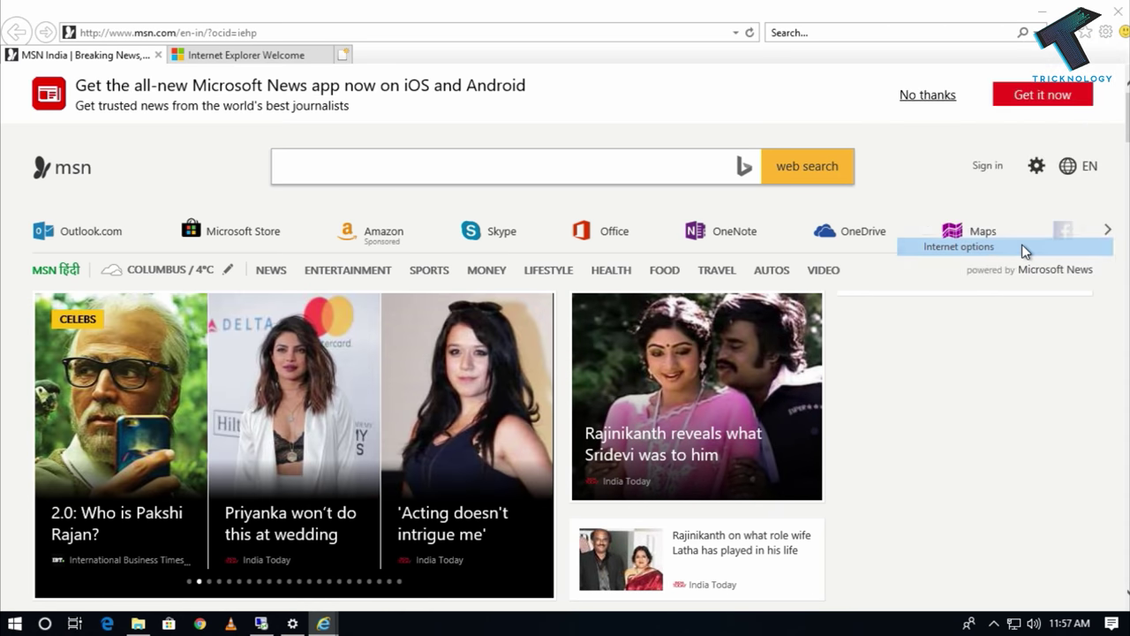
left_click(212, 48)
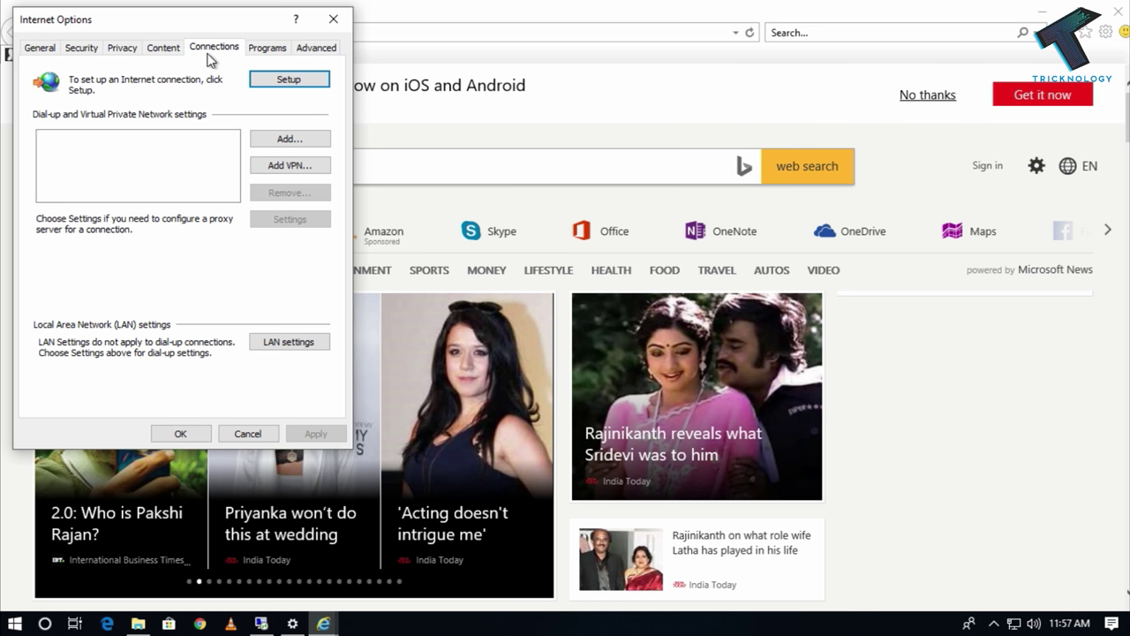
left_click(273, 344)
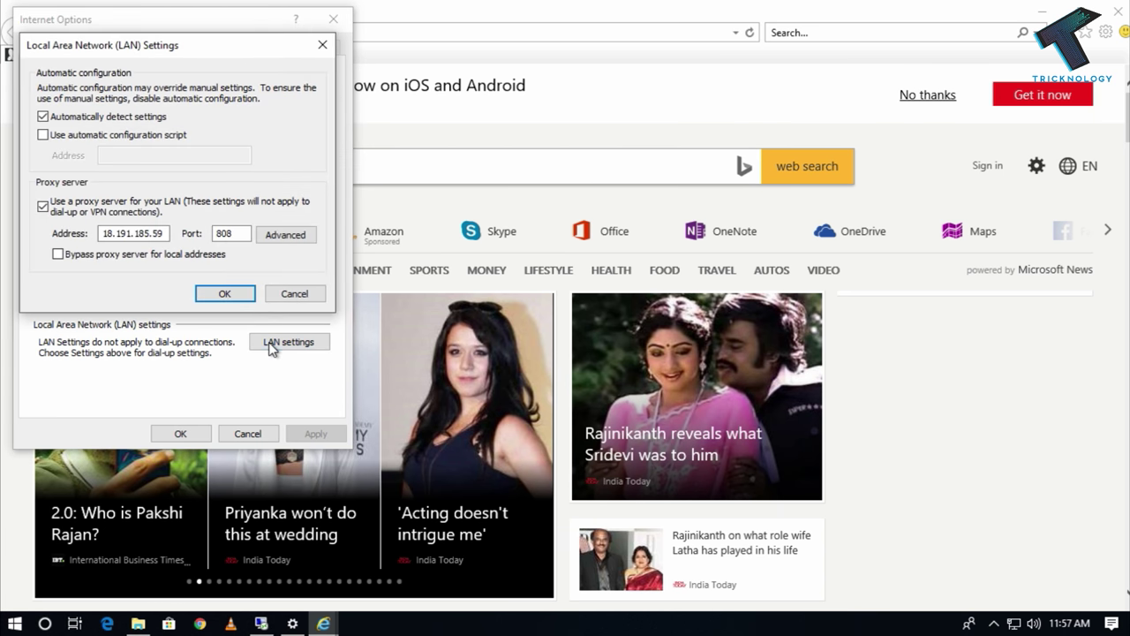
left_click(43, 206)
left_click_drag(105, 233, 176, 234)
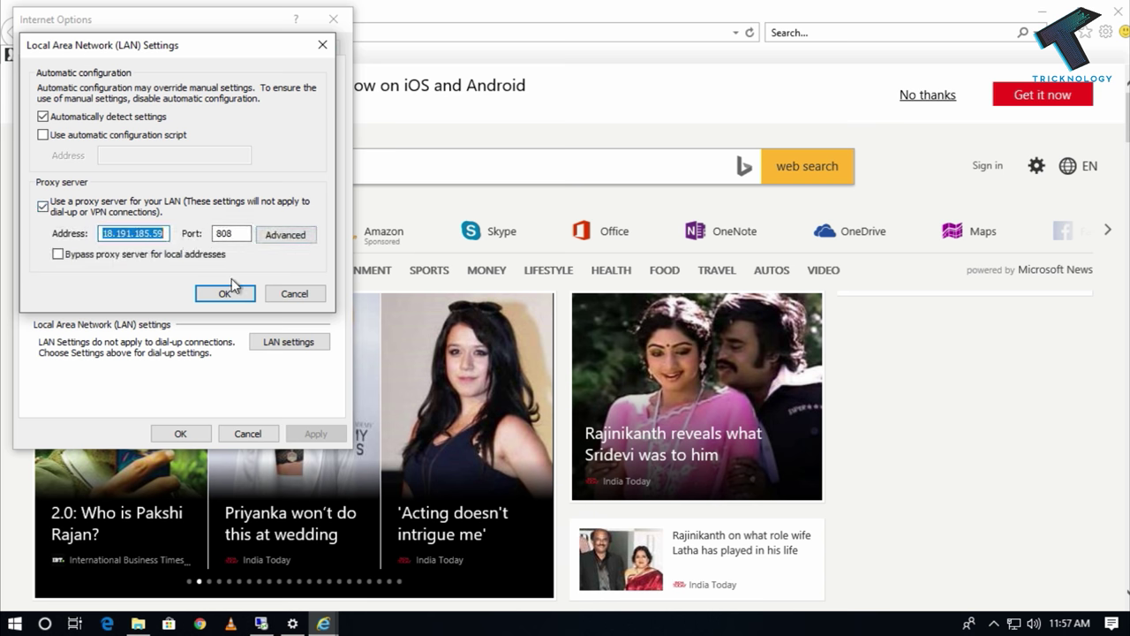
left_click(224, 293)
left_click(180, 434)
Search Google for 'my ip' in Internet Explorer, showing 18.191.185.59, then minimize it.
left_click(323, 33)
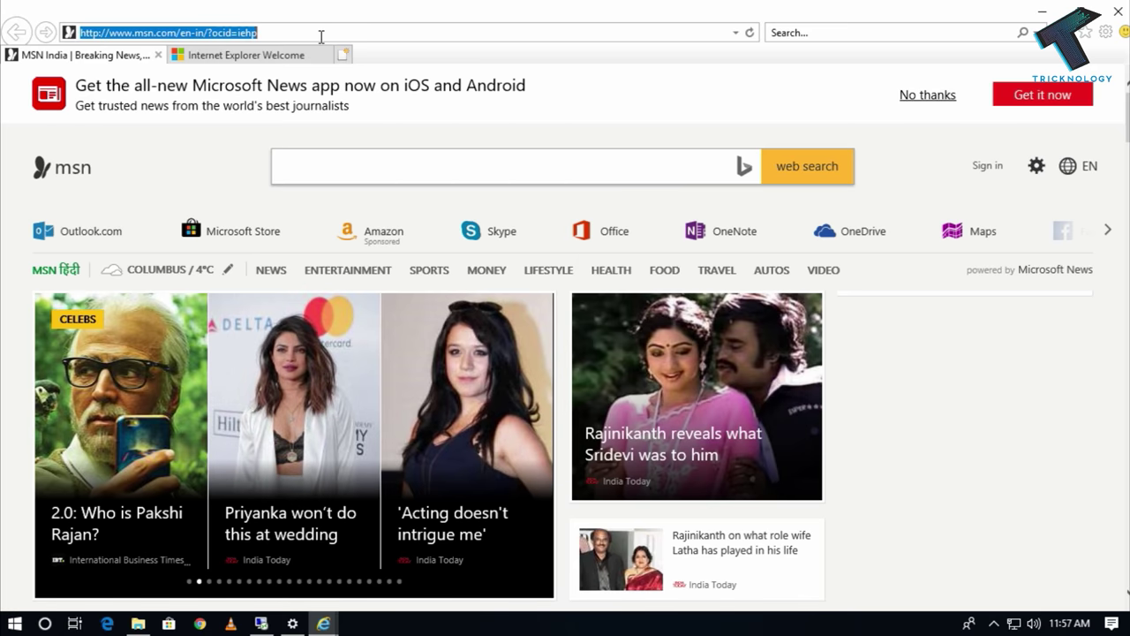
type("google.com/")
key("Return")
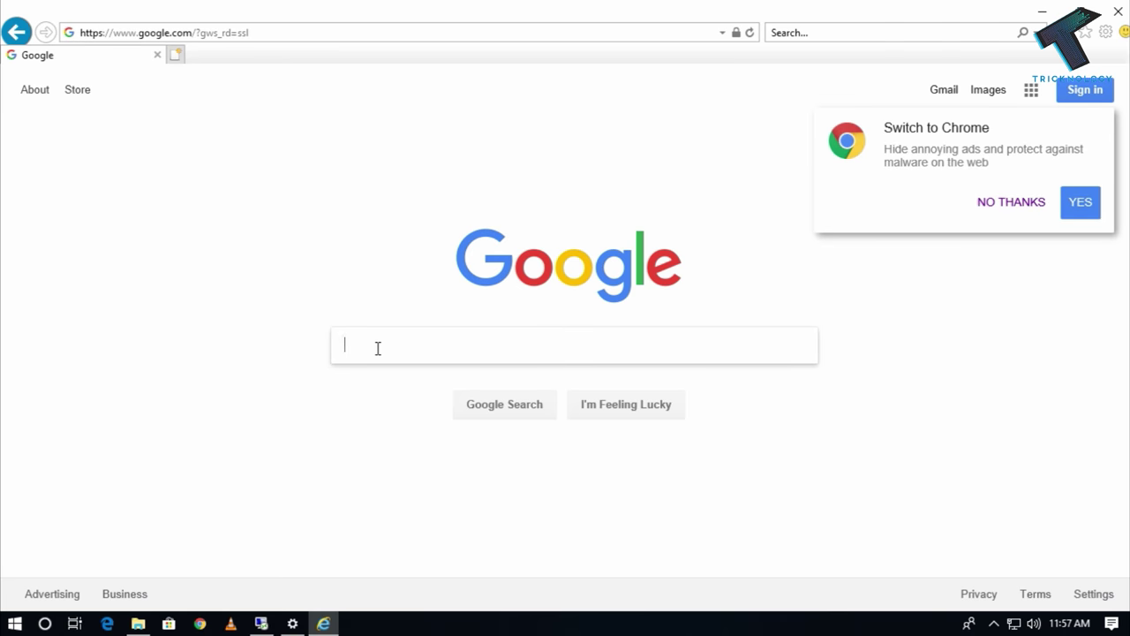
left_click(378, 348)
type("my ip")
key("Return")
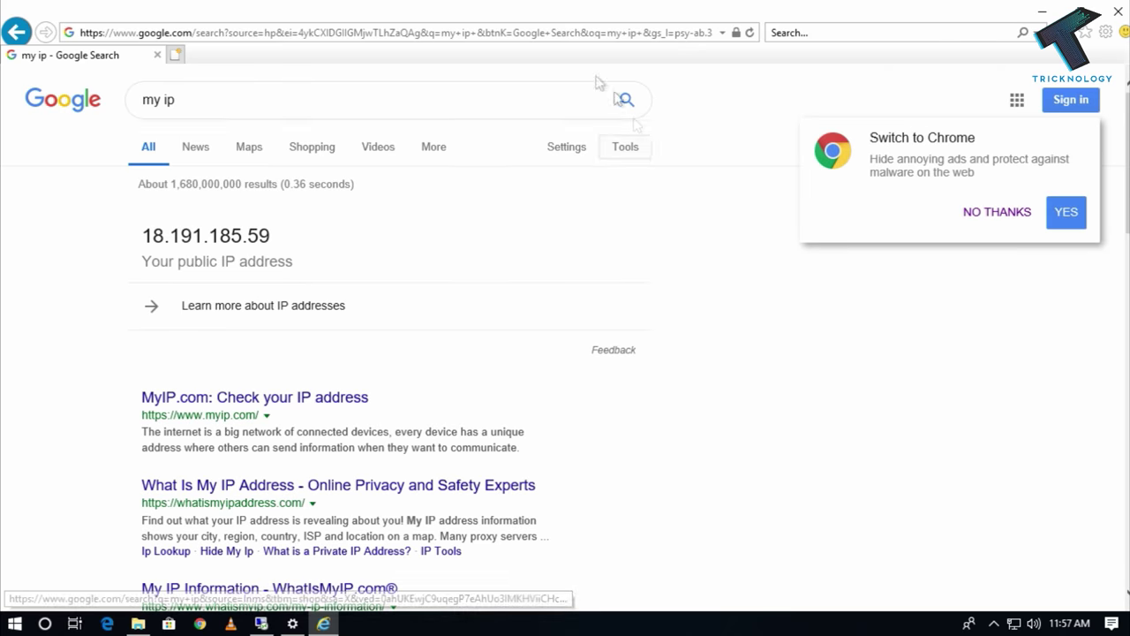
key("super+Down")
left_click(827, 32)
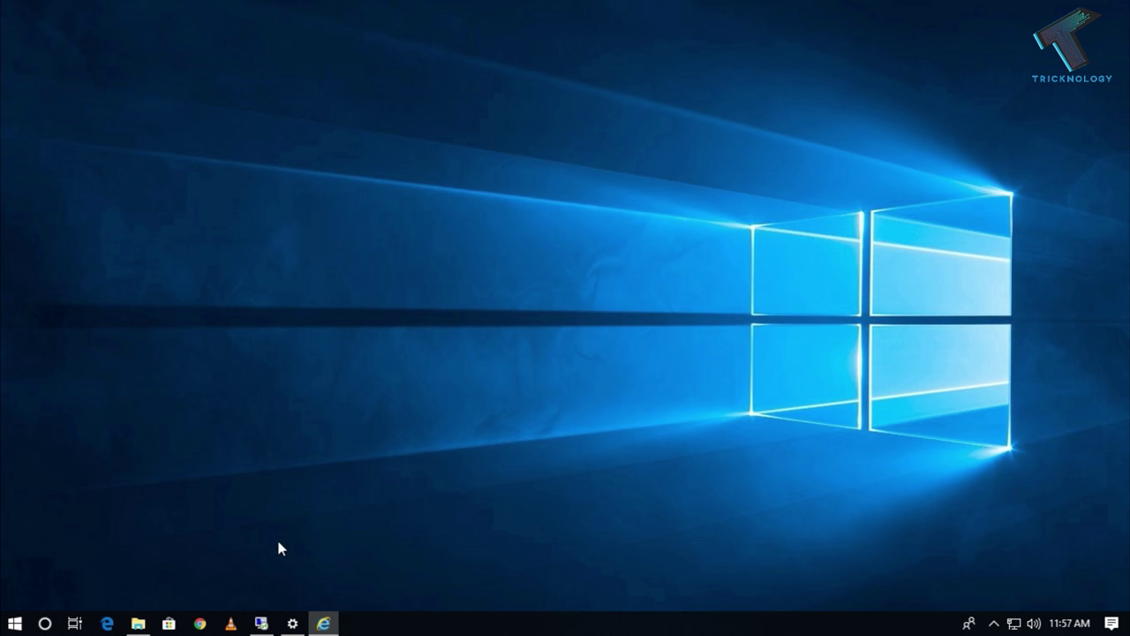
Set CCProxy's account permit category to Permit Only on the full-screen server.
left_click(262, 623)
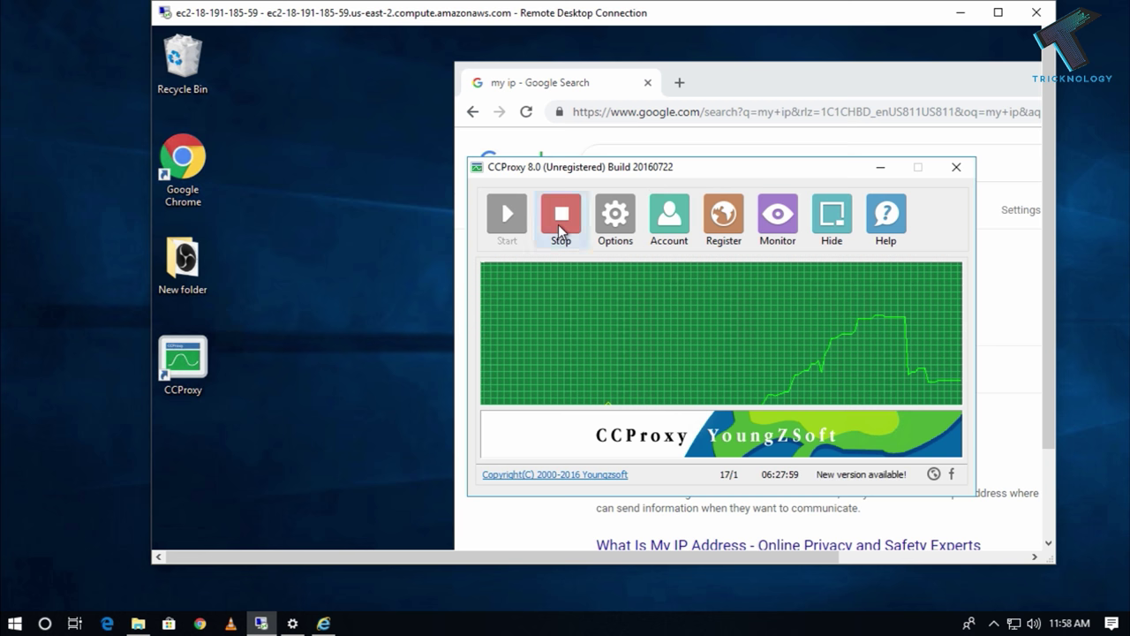
left_click_drag(425, 554, 462, 555)
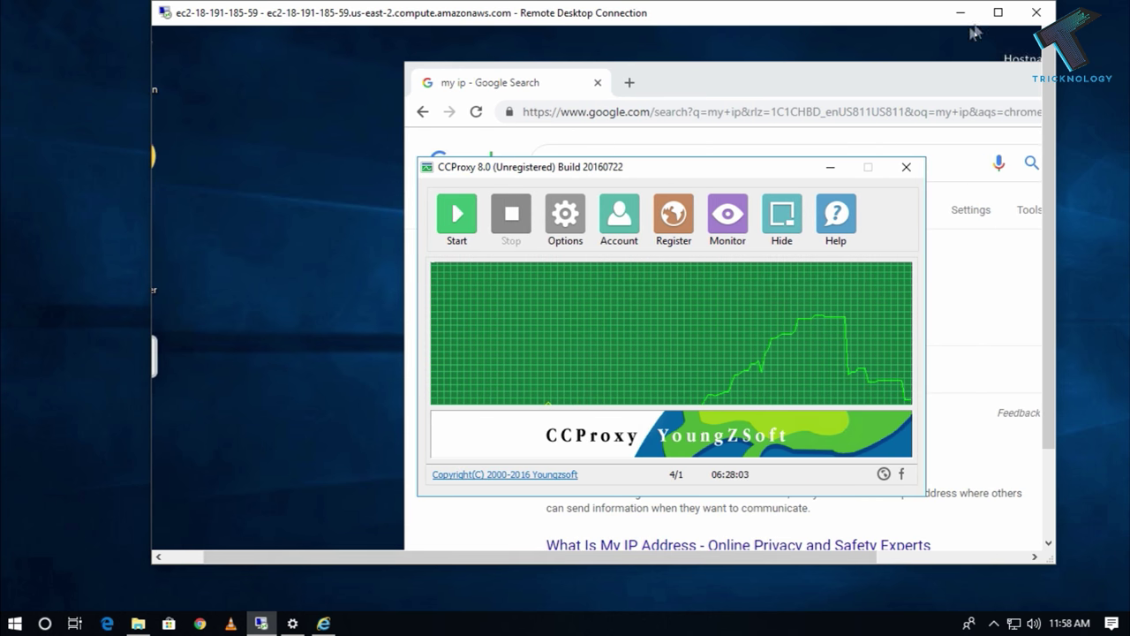
left_click(998, 12)
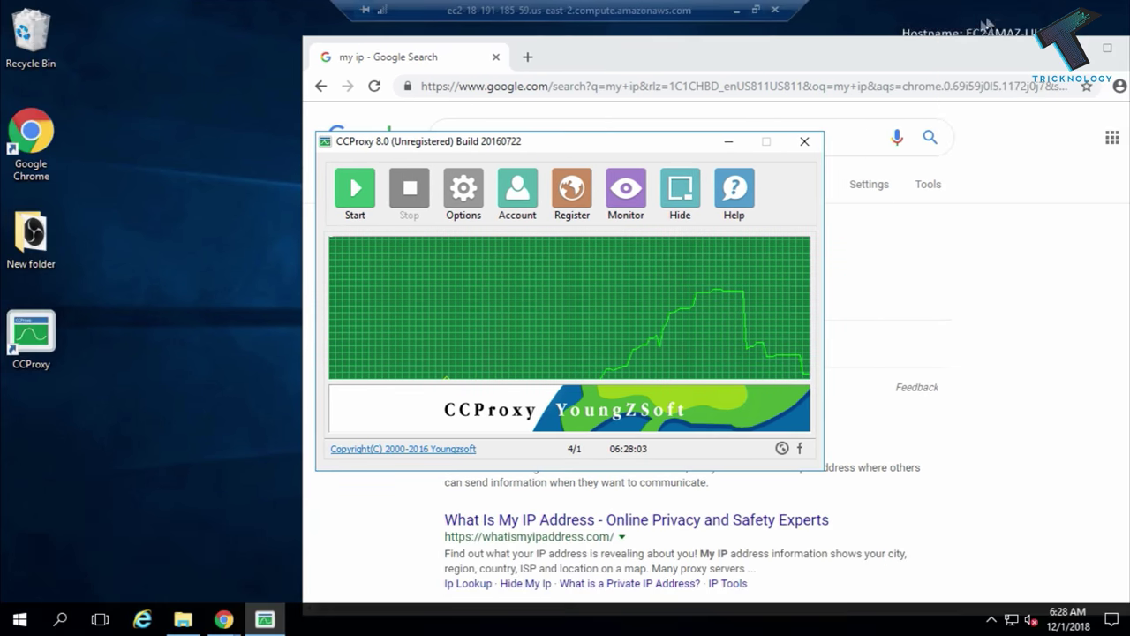
left_click(517, 194)
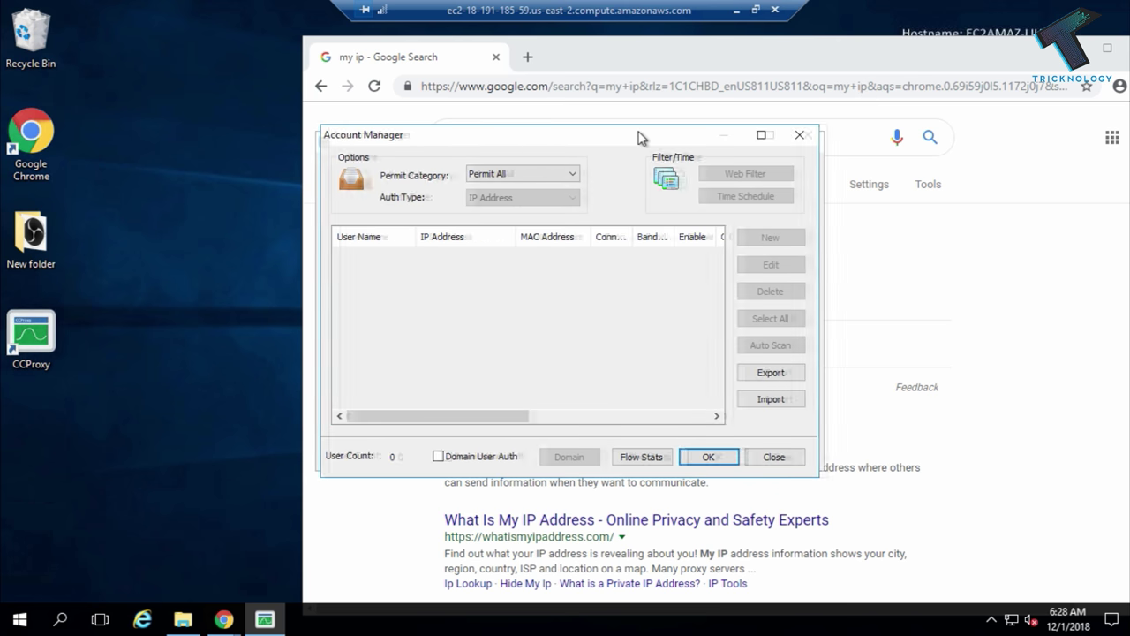
left_click(661, 174)
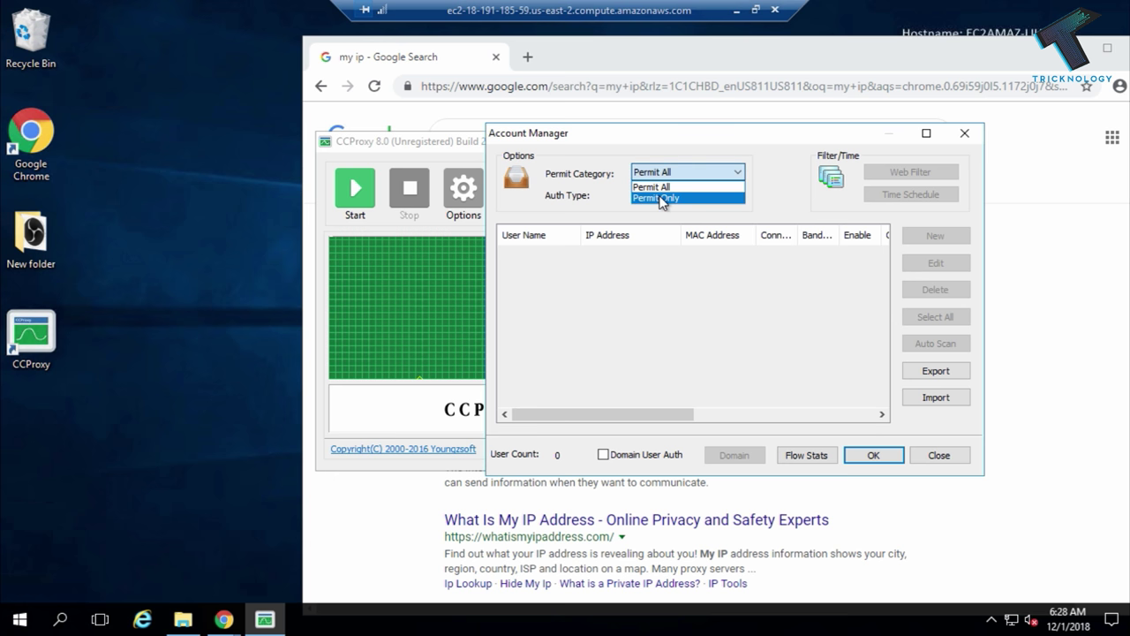
left_click(662, 199)
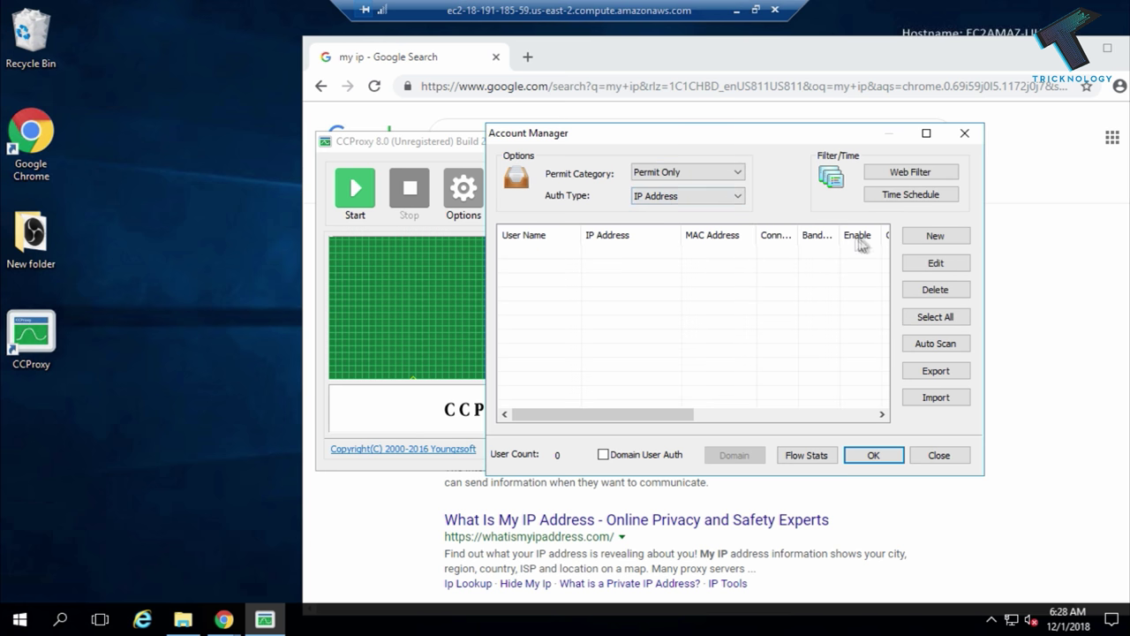
Add a password-protected user account without IP binding, save it, and start the proxy service.
left_click(943, 242)
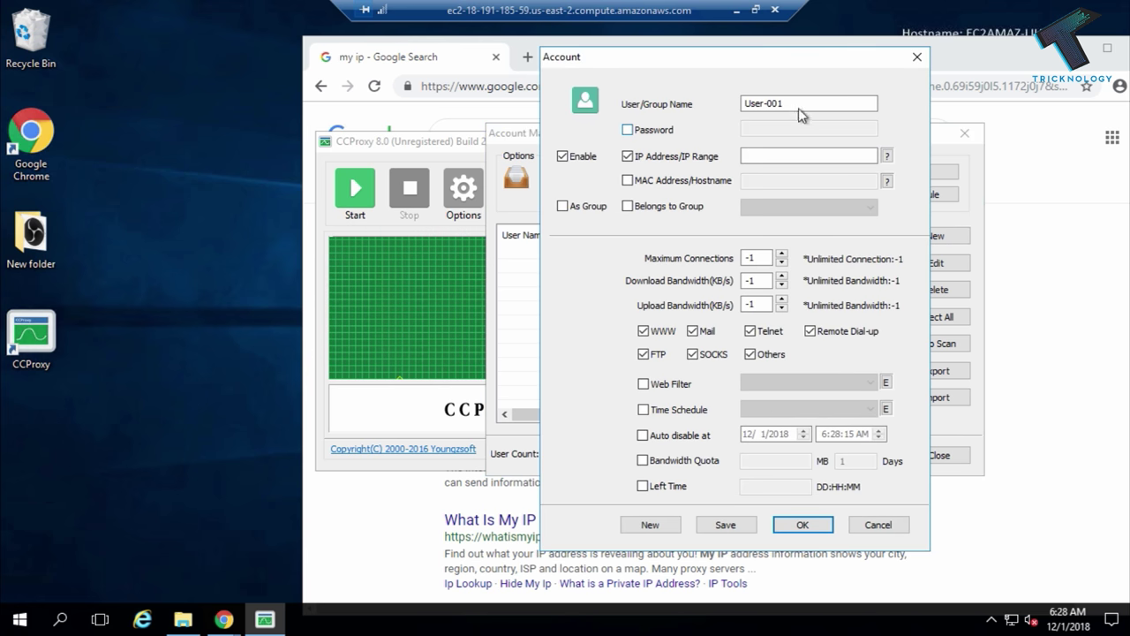
type("tricknology")
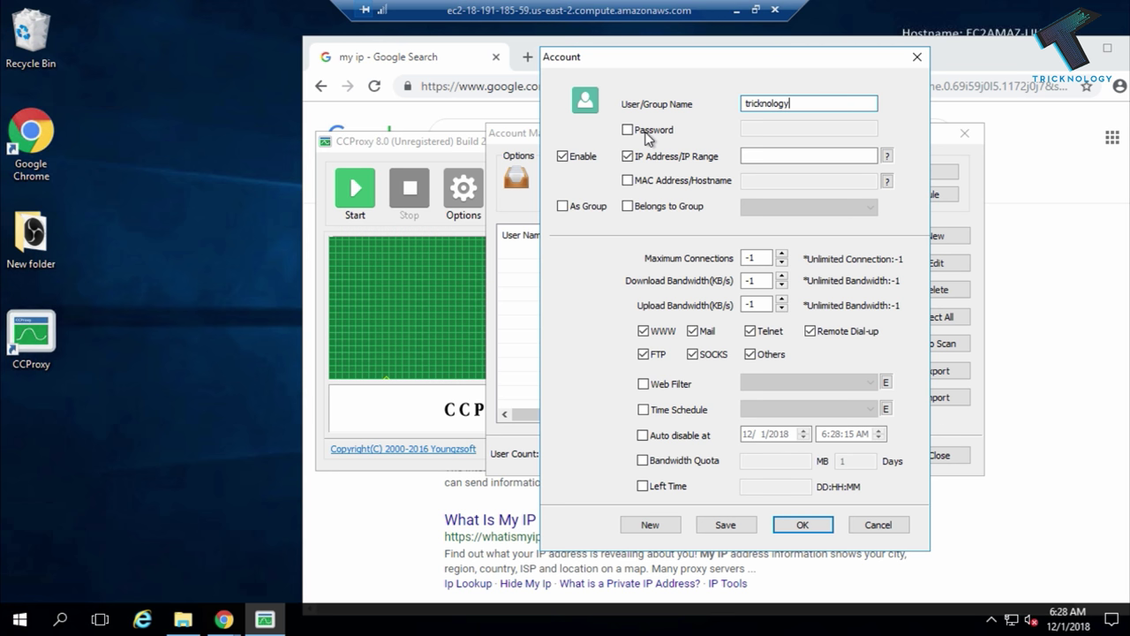
left_click(627, 130)
left_click(785, 127)
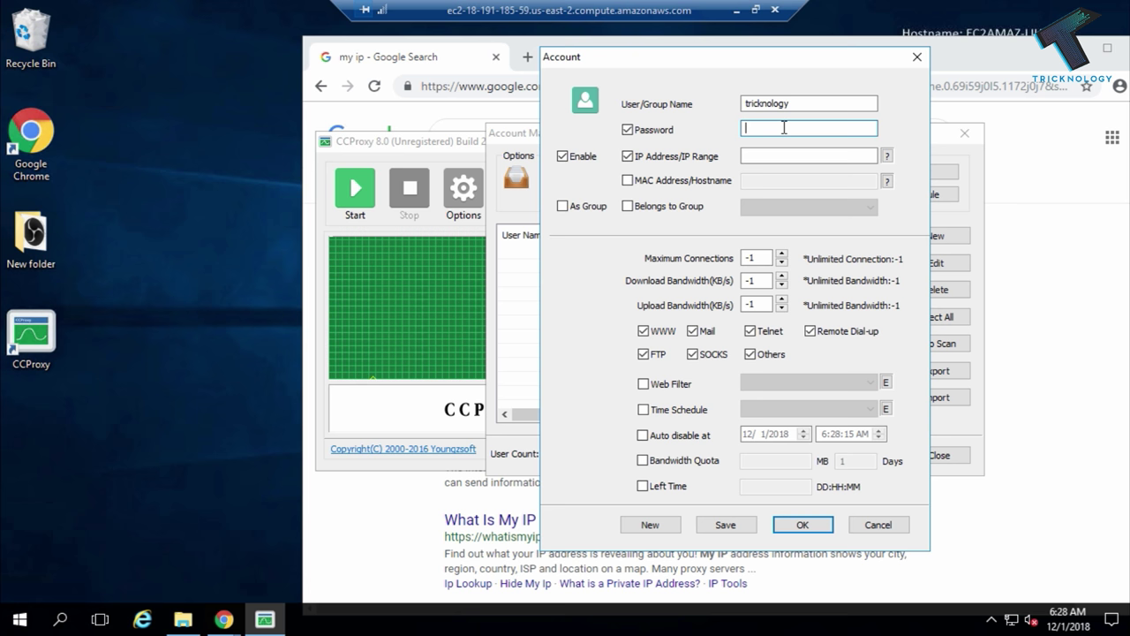
type("••")
left_click(627, 158)
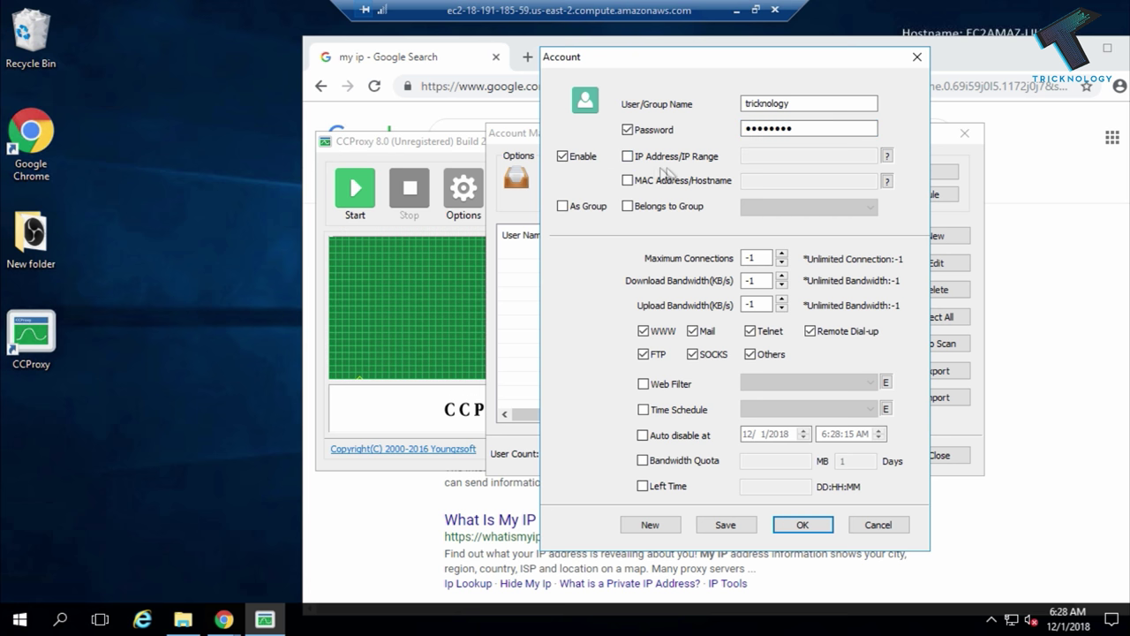
left_click(723, 528)
left_click(802, 524)
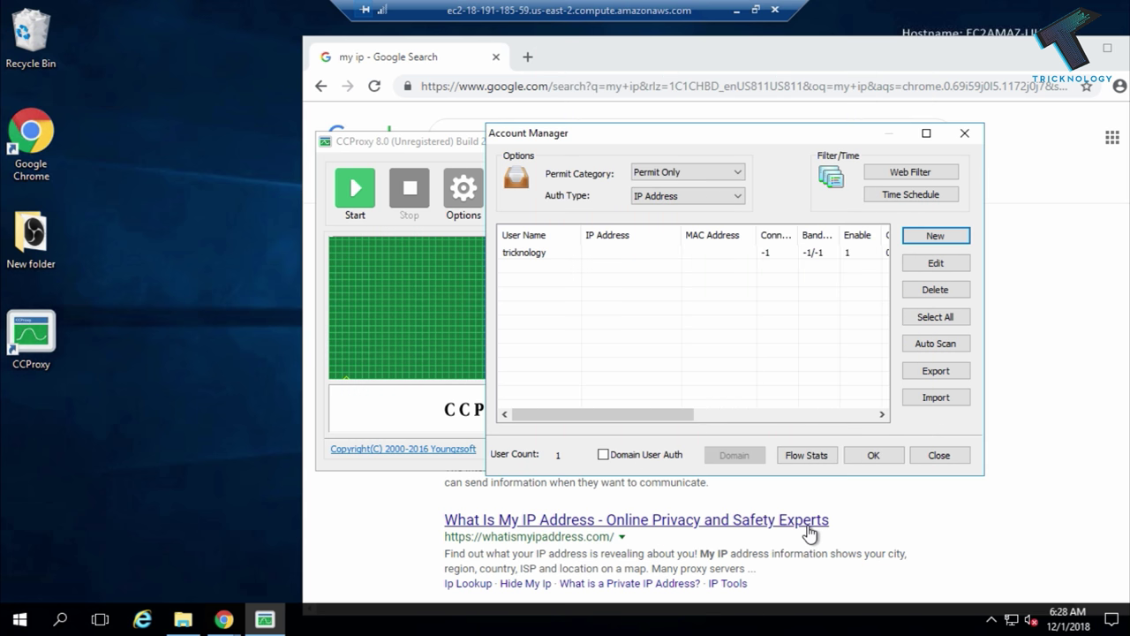
left_click(882, 460)
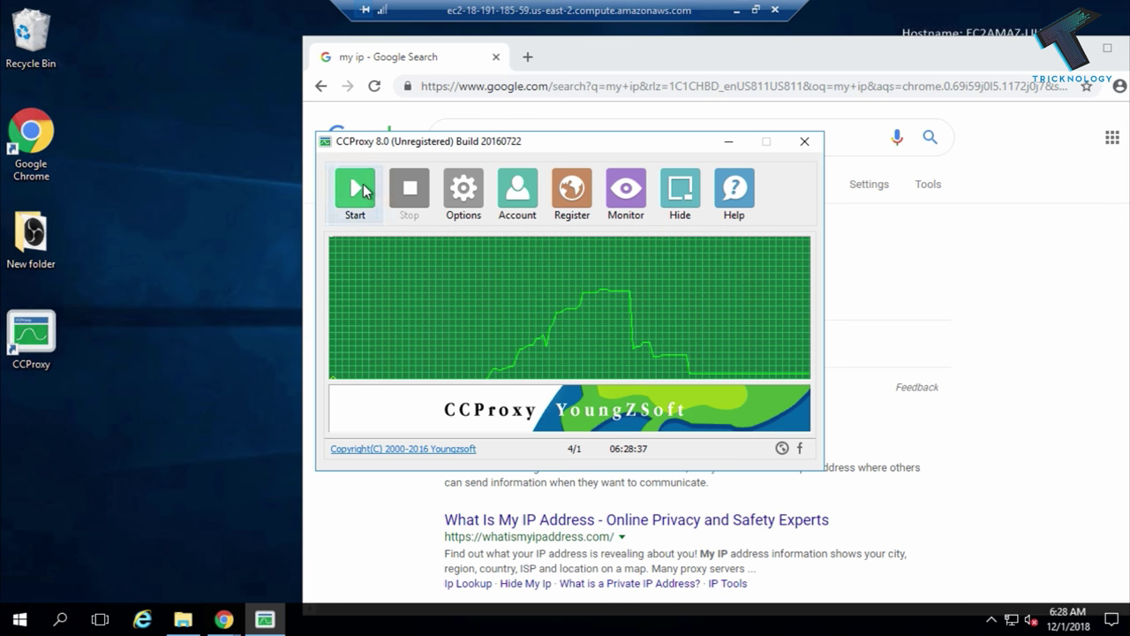
left_click(363, 185)
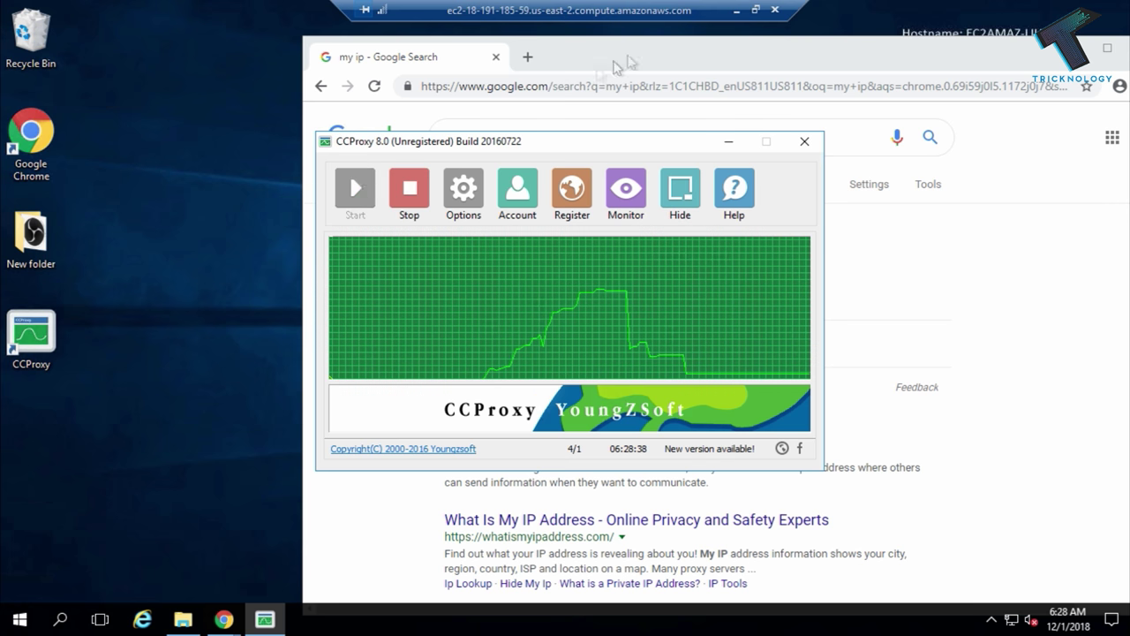
Restore the remote desktop window and reload the 'my ip' results page in Internet Explorer.
left_click(756, 11)
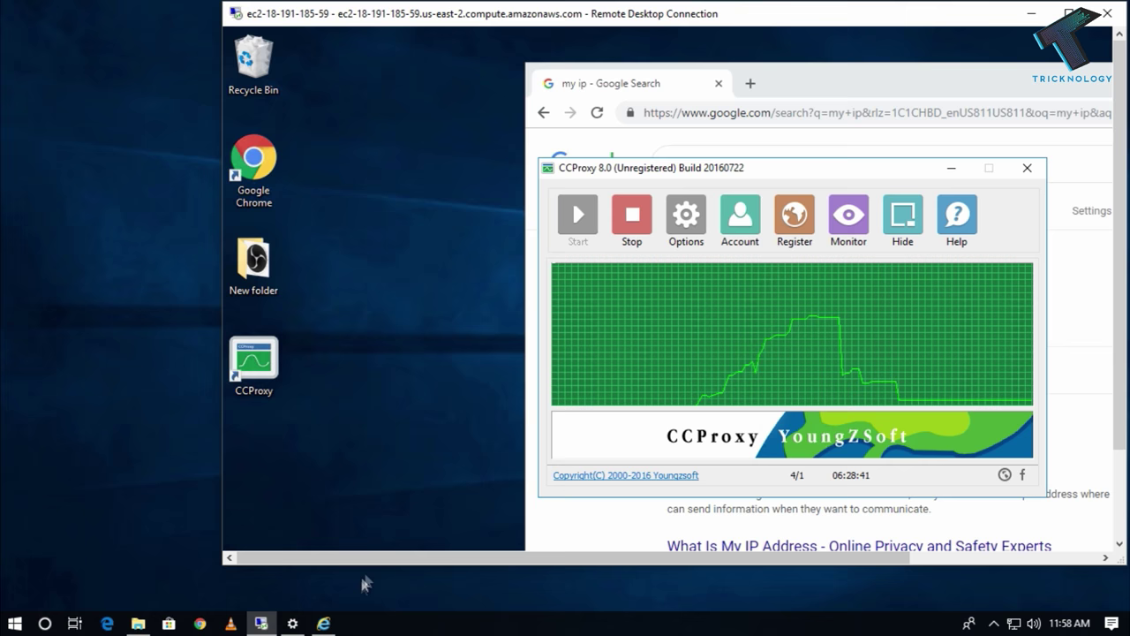
left_click(326, 625)
left_click_drag(569, 36, 391, 36)
left_click(118, 55)
left_click(461, 51)
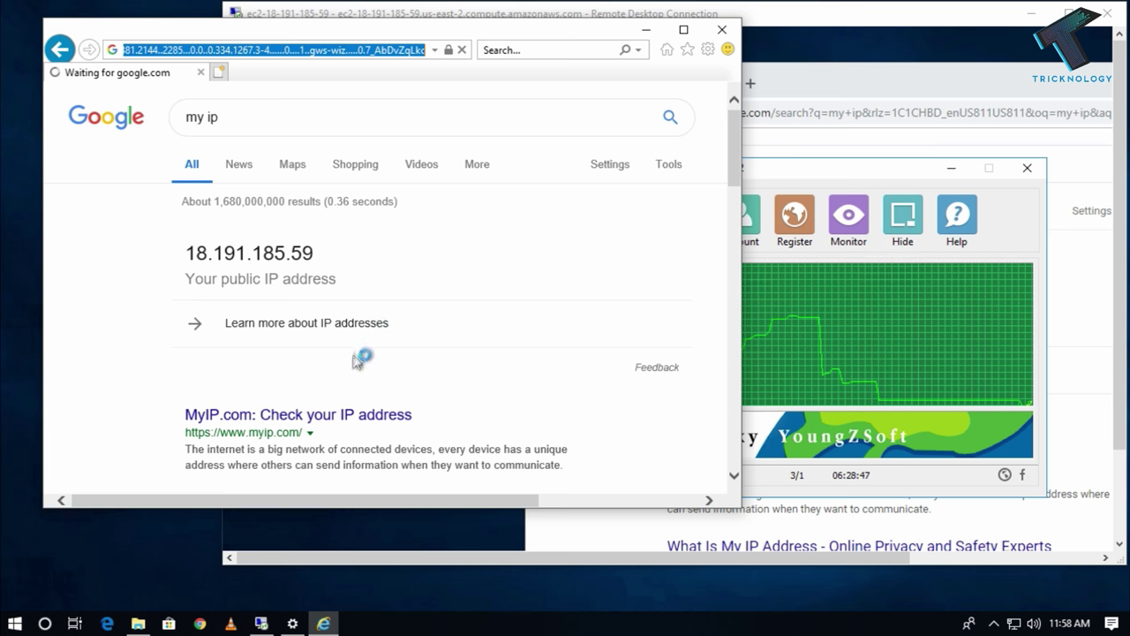
Open Internet Explorer's Internet Options on its Content settings.
left_click(707, 50)
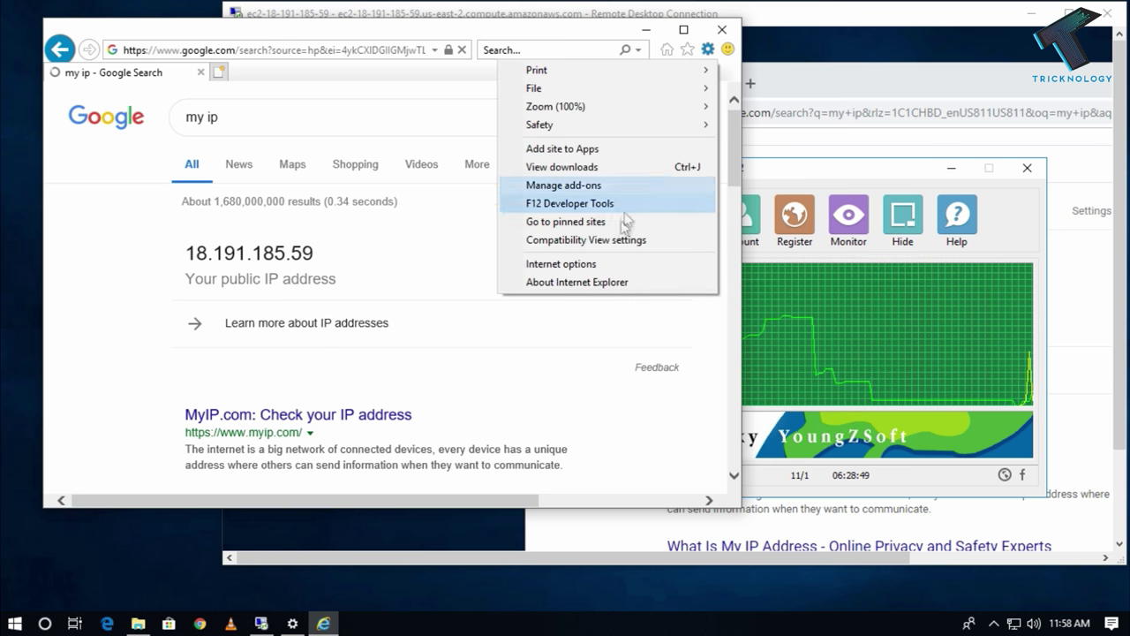
left_click(602, 262)
left_click(207, 72)
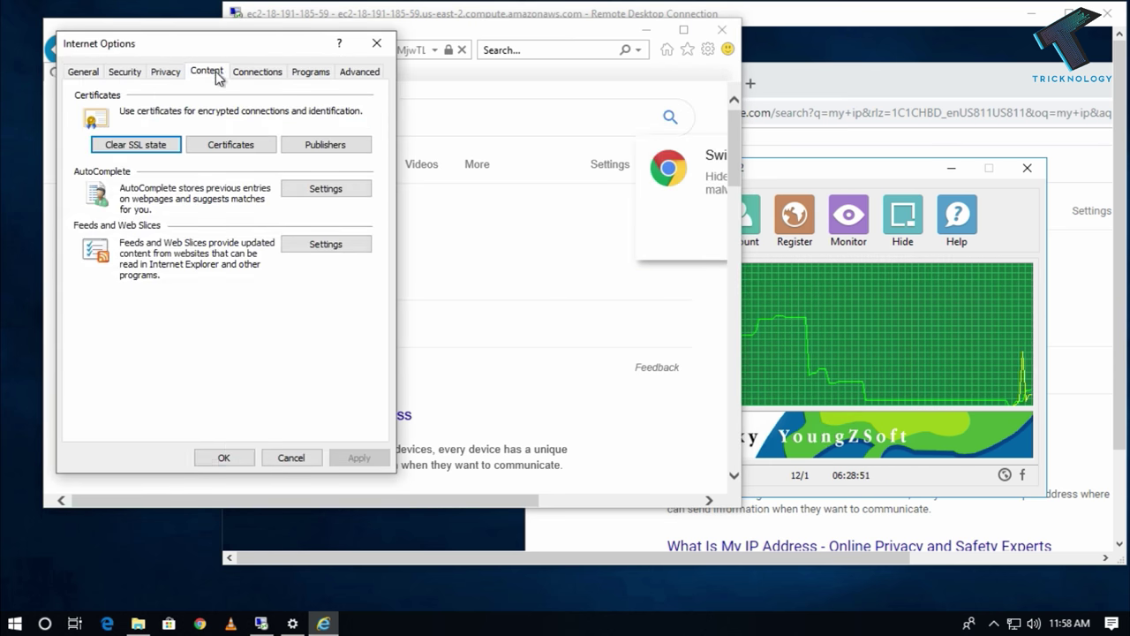
left_click(198, 623)
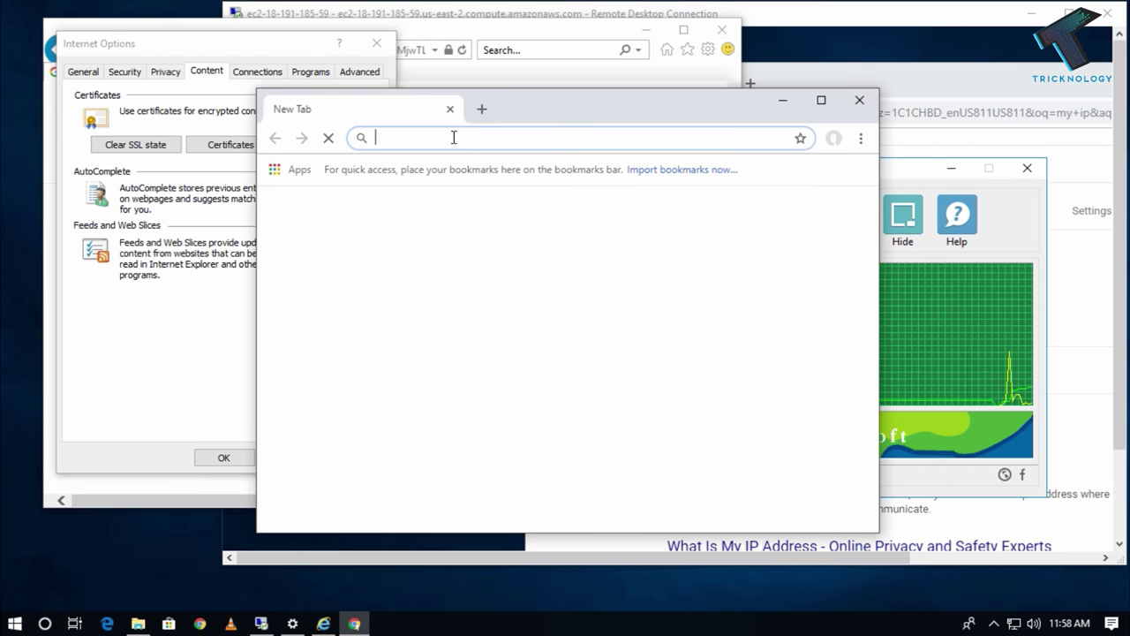
Load google.com in Chrome, sign in to the proxy with its username and password, and save the login.
type("google.com")
key("Return")
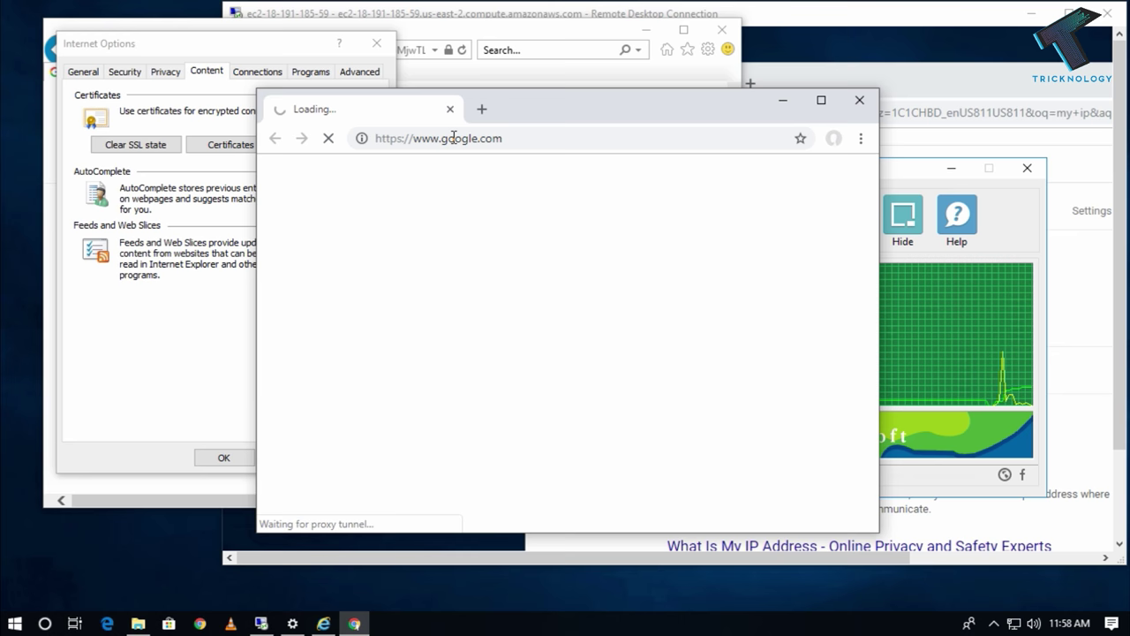
left_click_drag(598, 115, 427, 170)
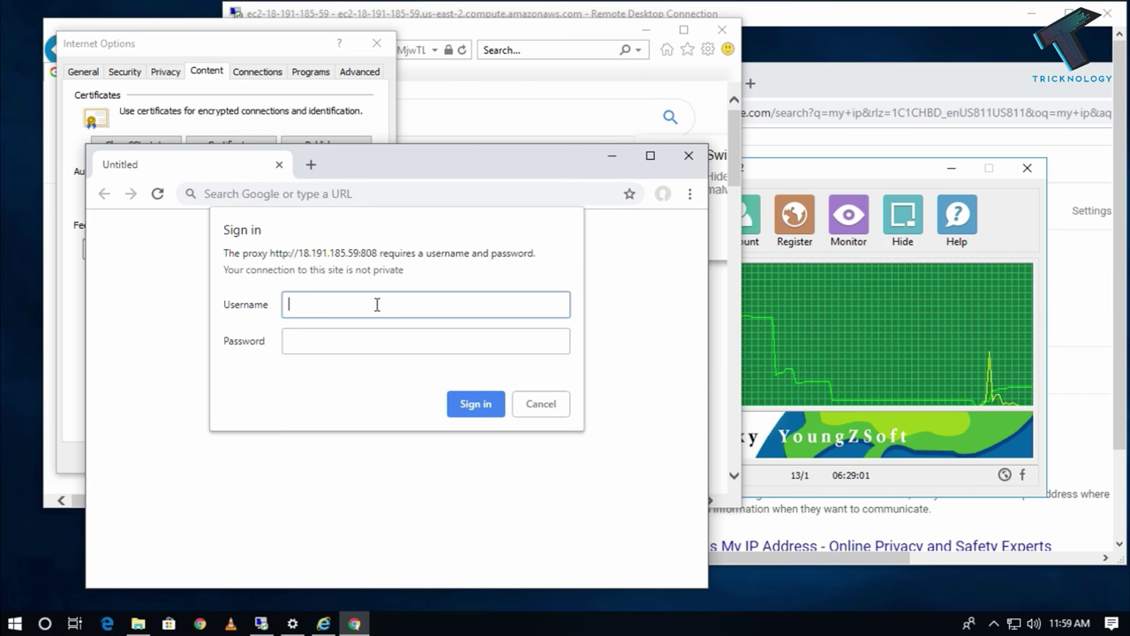
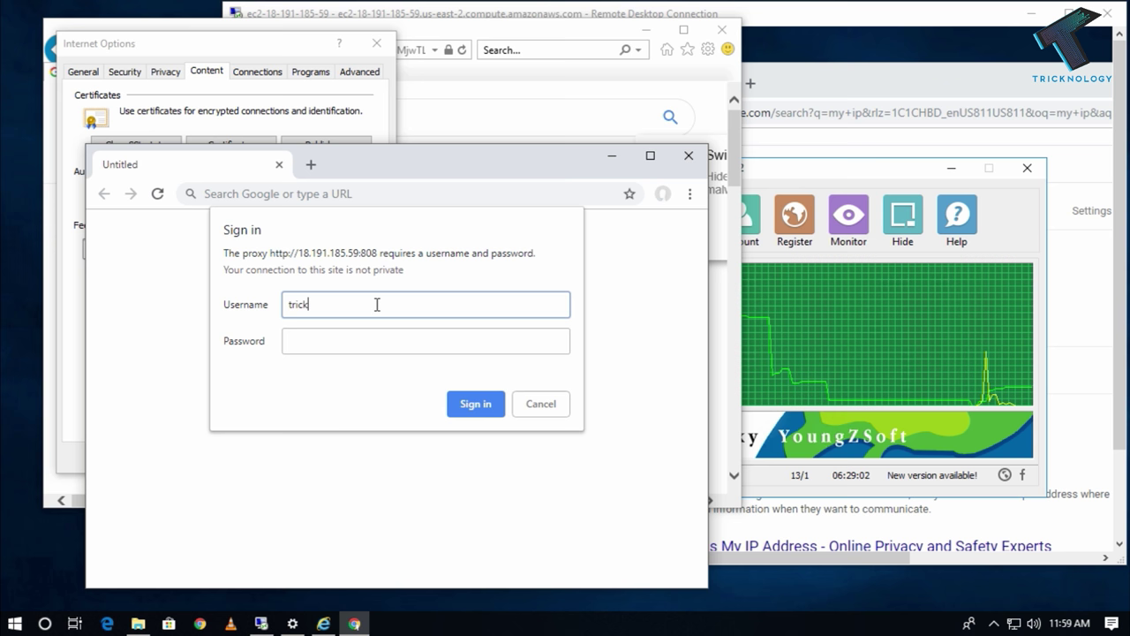
key("Tab")
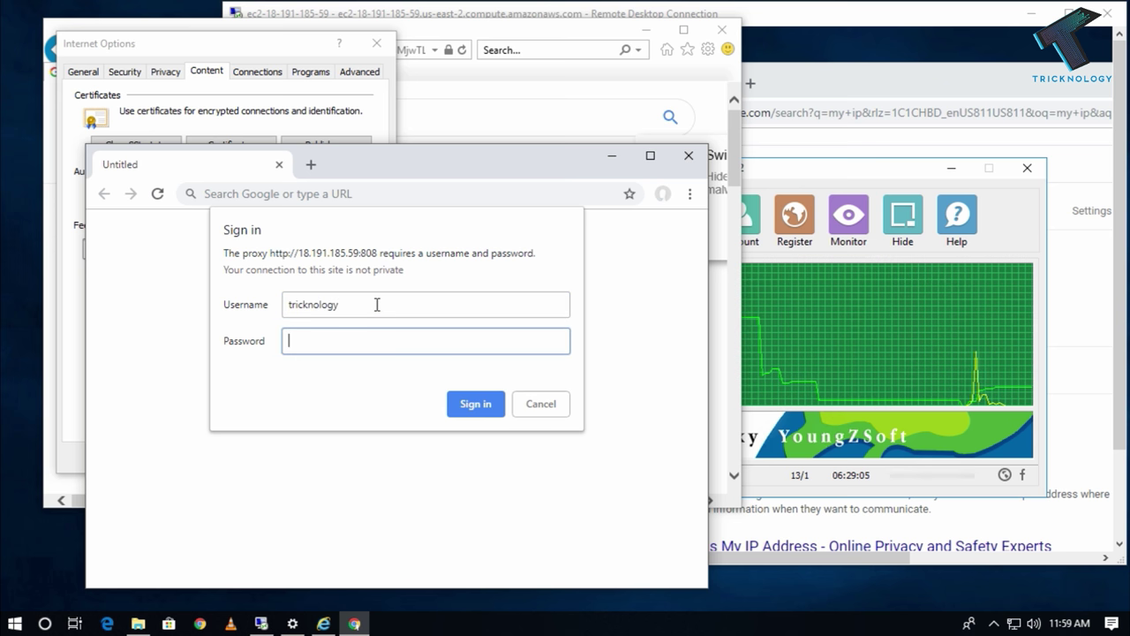
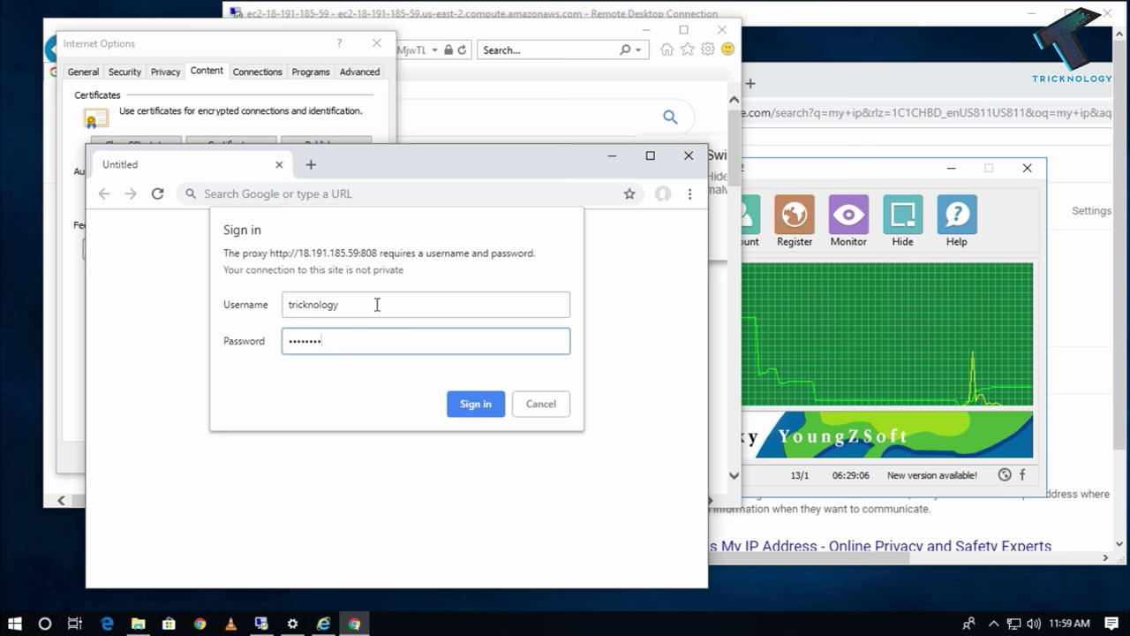
left_click(477, 405)
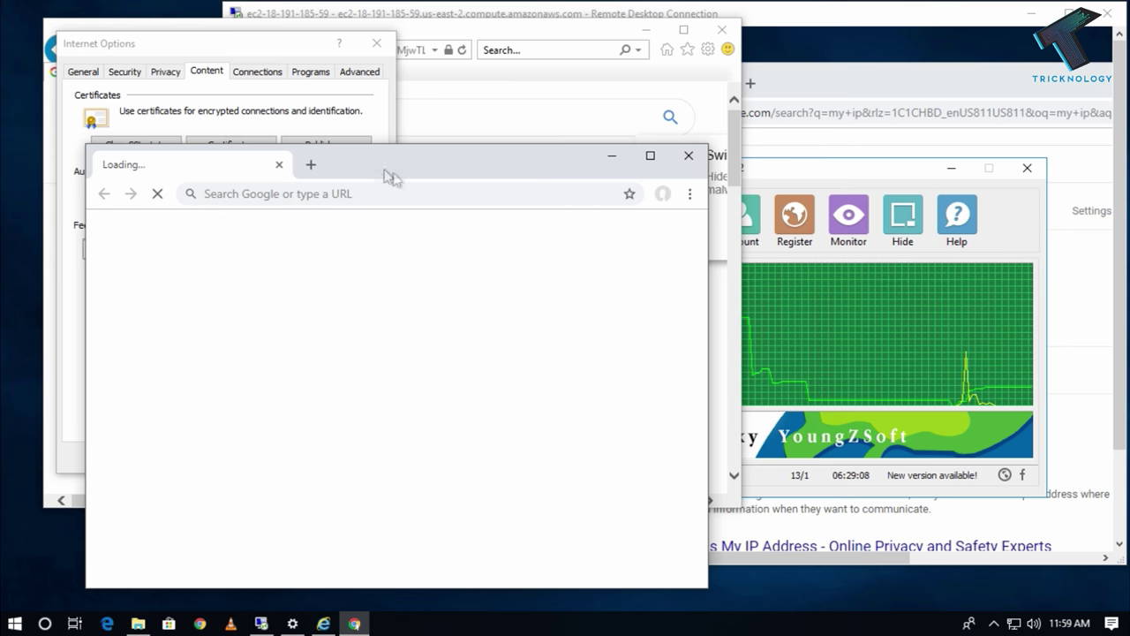
left_click_drag(371, 172, 565, 155)
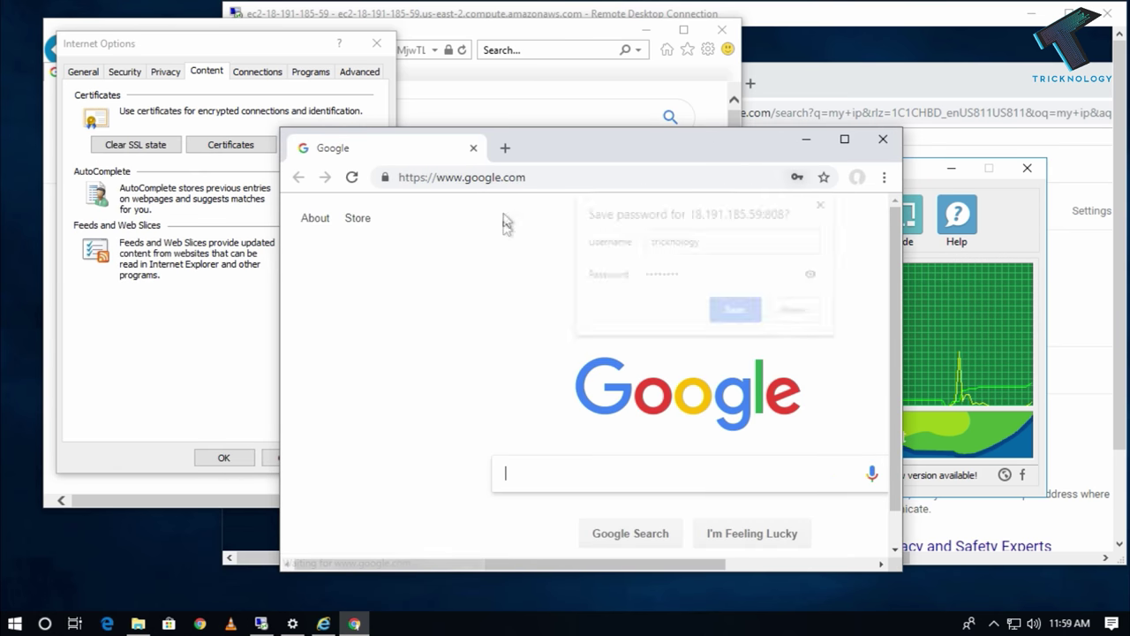
left_click(736, 315)
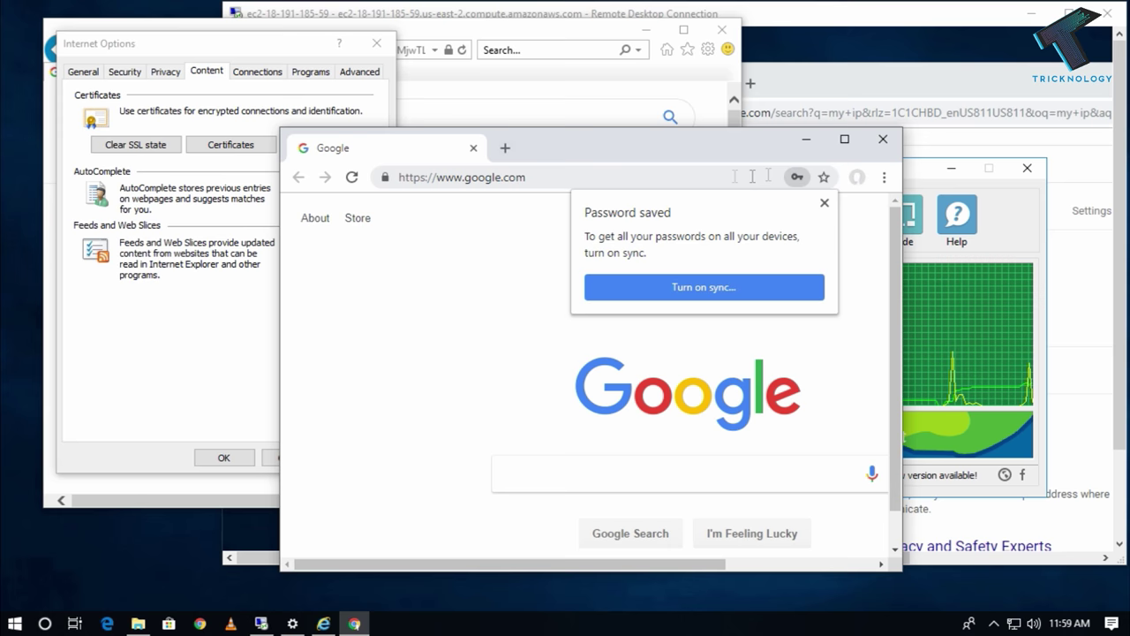
Minimize Chrome and close Internet Explorer's Internet Options dialog.
left_click(805, 139)
left_click_drag(204, 42, 517, 64)
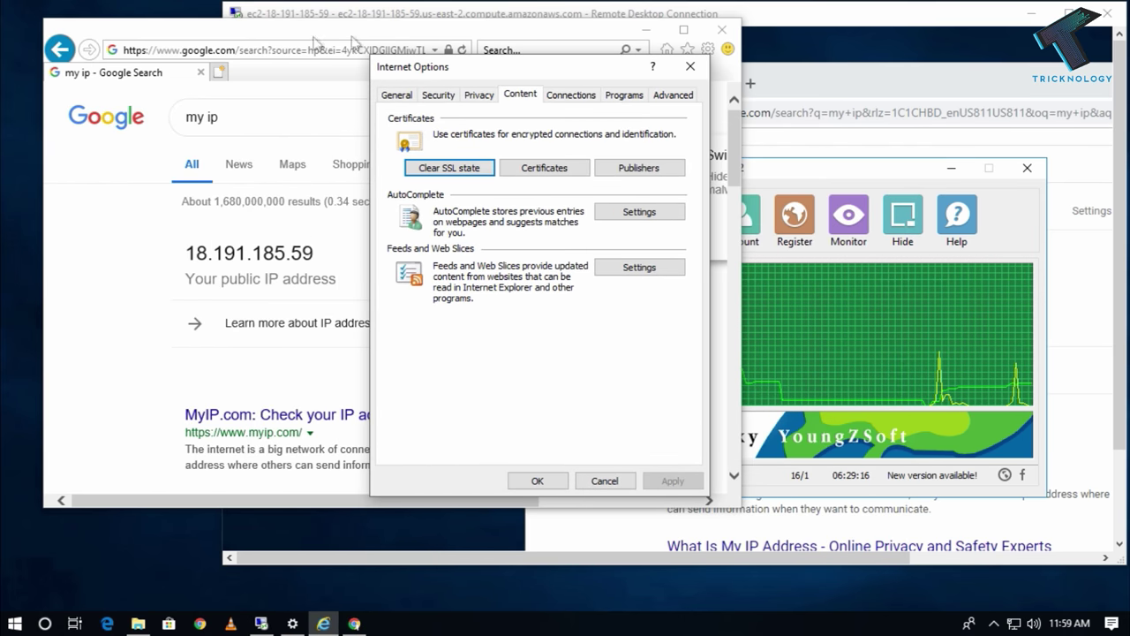
left_click_drag(558, 76, 480, 72)
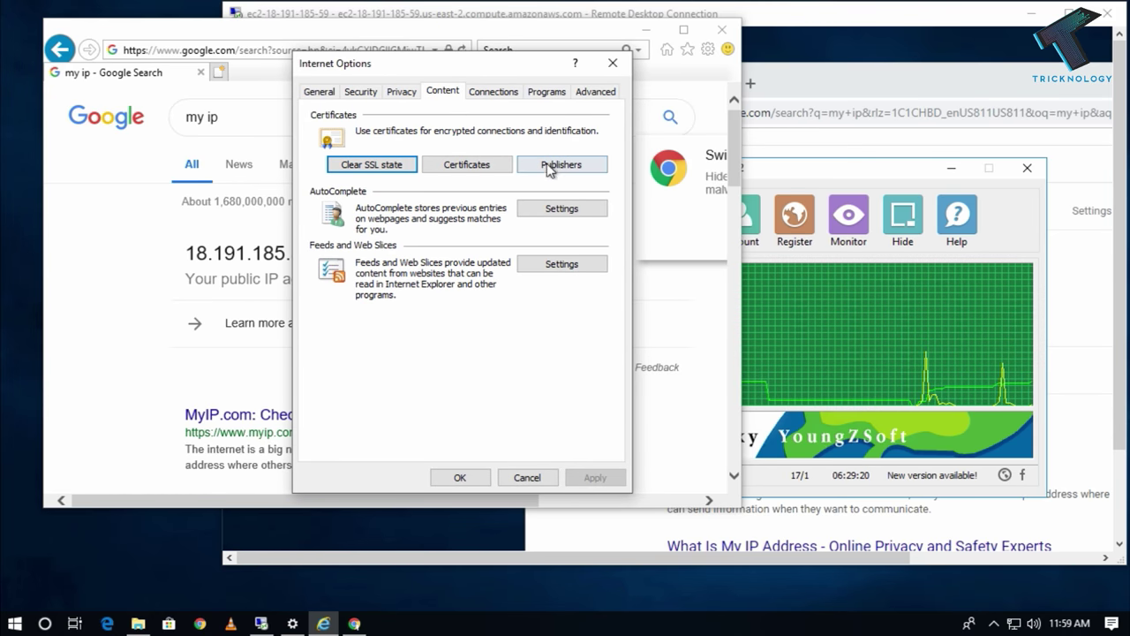
left_click(613, 63)
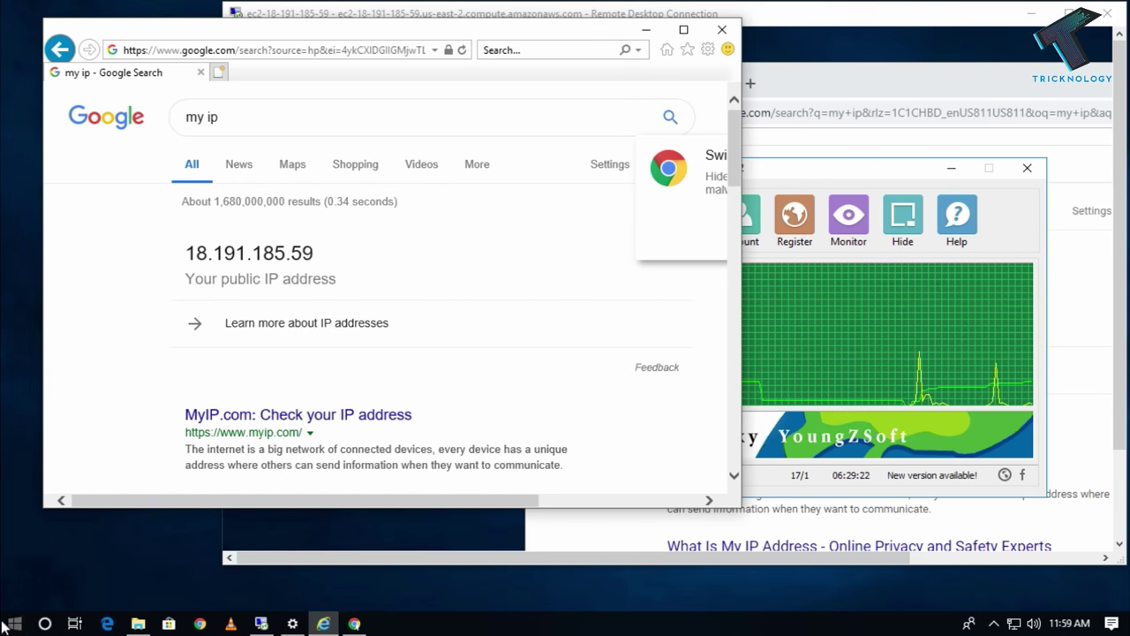
Open Control Panel from Start search, maximized and showing items as large icons.
left_click(15, 623)
type("control")
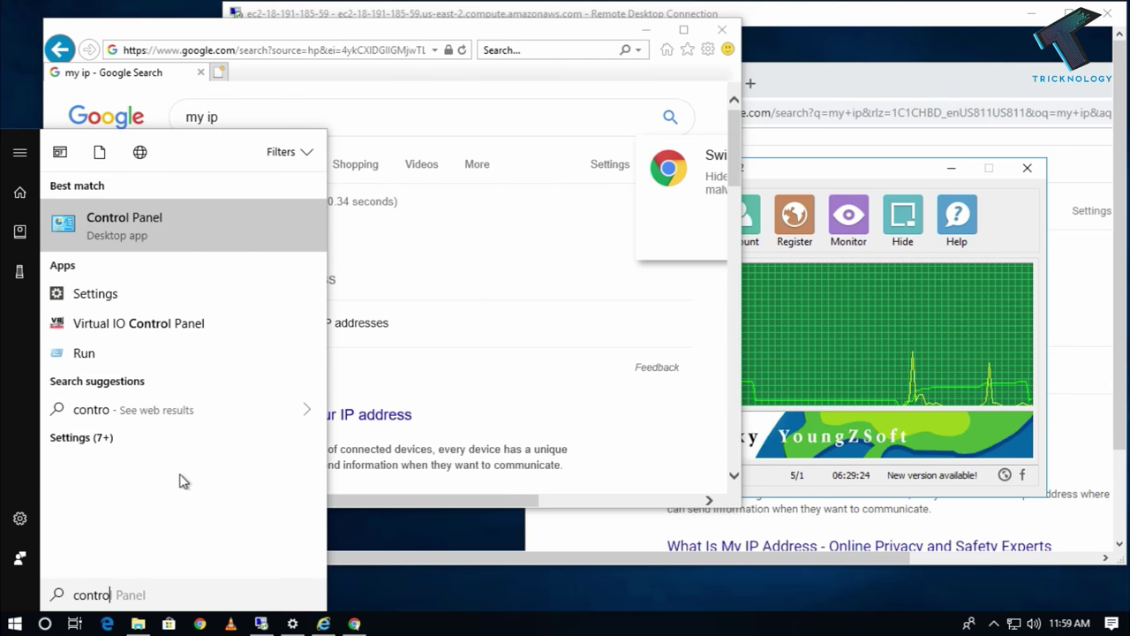
key("Return")
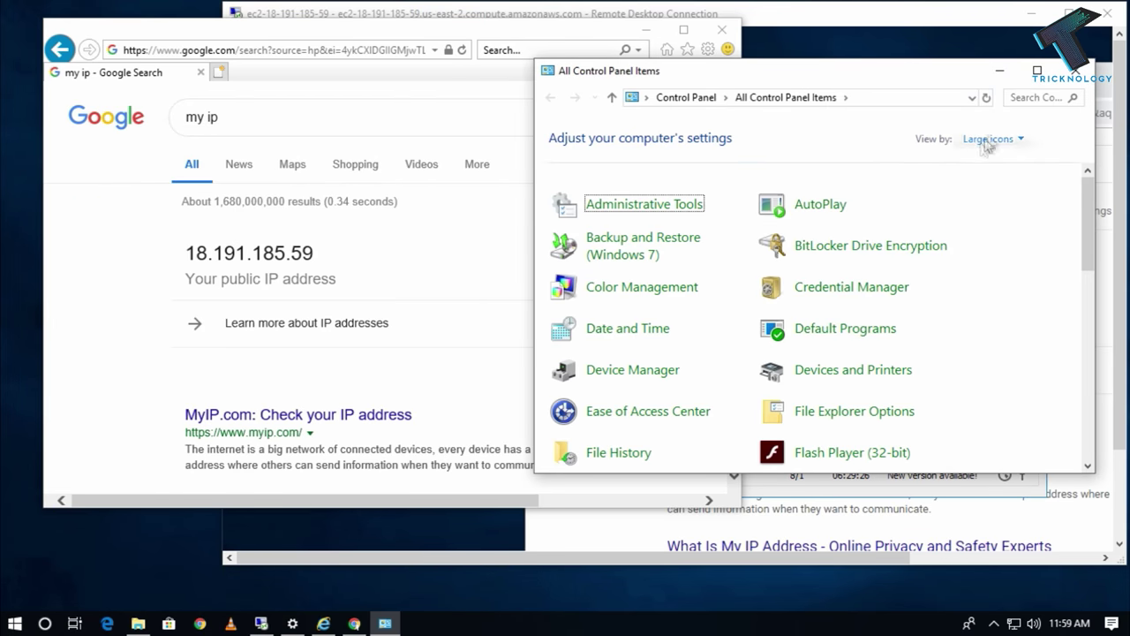
double_click(802, 79)
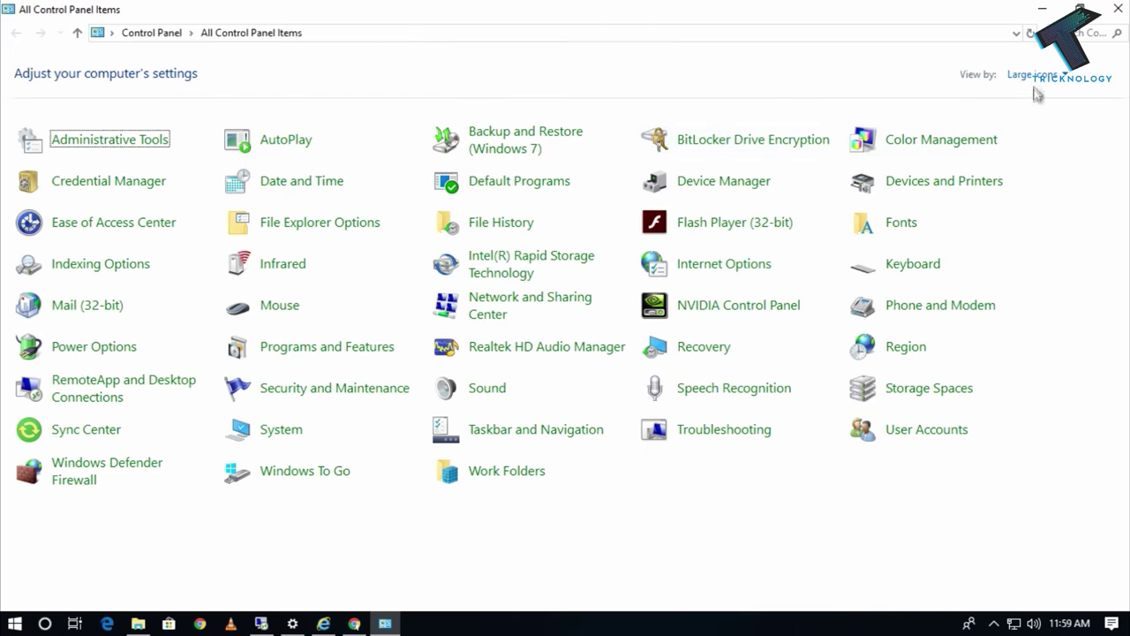
left_click(1032, 75)
left_click(1035, 120)
left_click(1039, 78)
left_click(1051, 137)
left_click(1048, 79)
left_click(1053, 120)
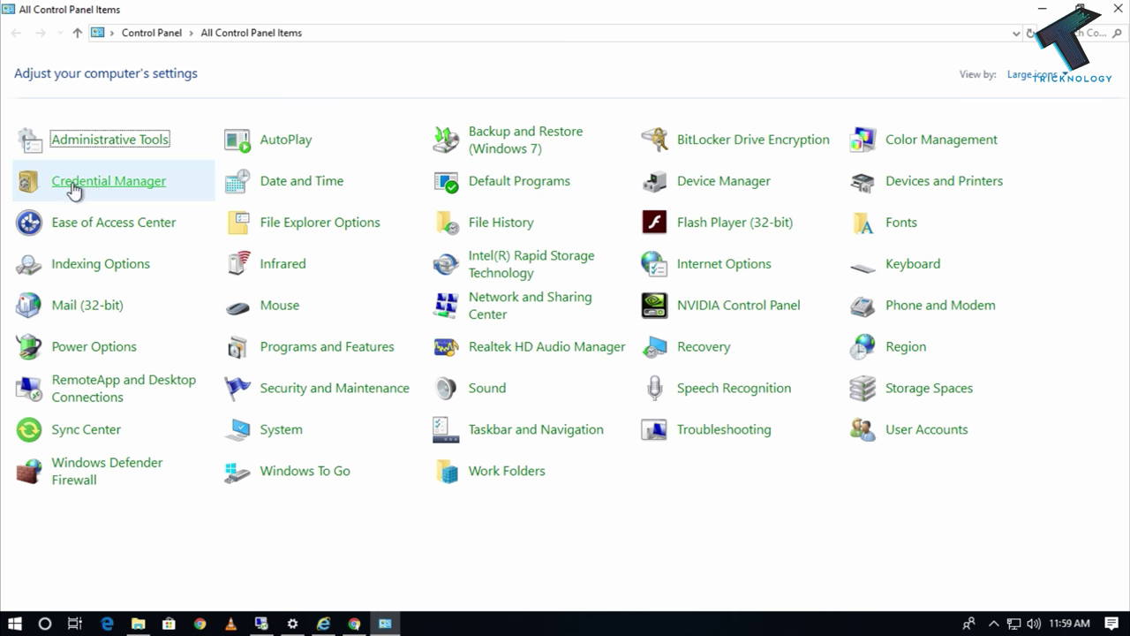
Open Credential Manager on its Windows Credentials list, including 18.191.185.59.
left_click(129, 182)
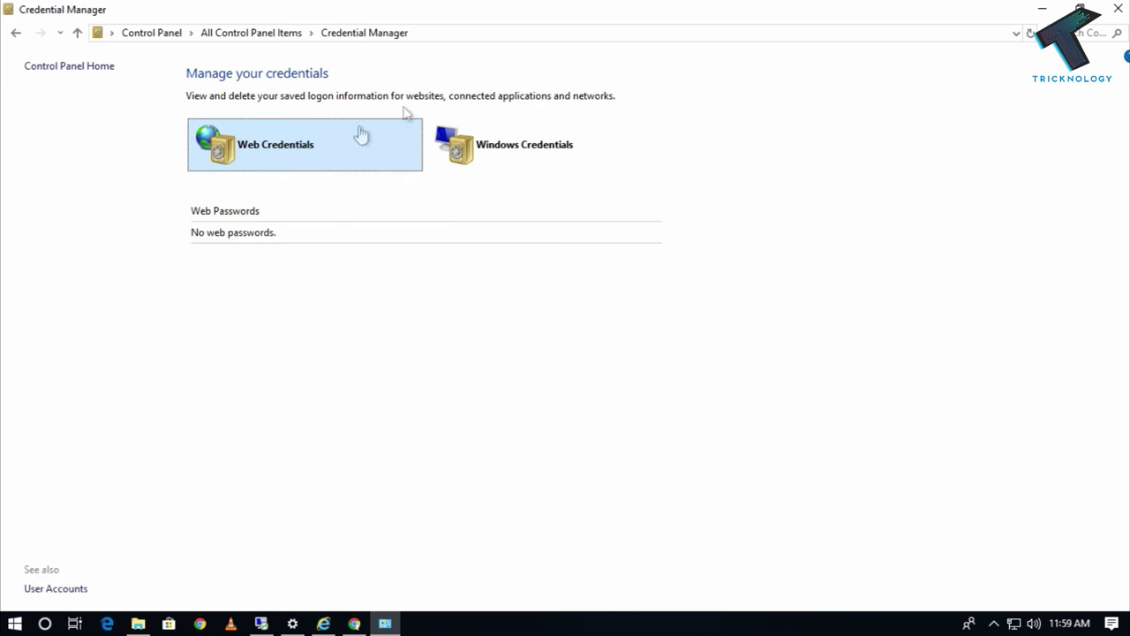
key("super+Down")
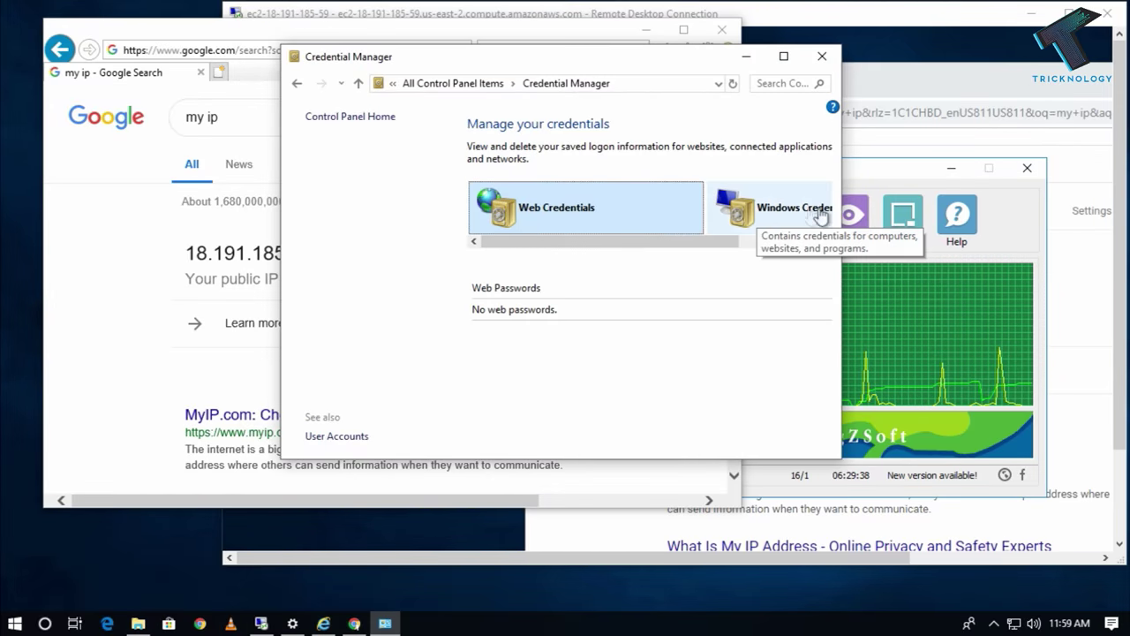
left_click(747, 219)
left_click(694, 221)
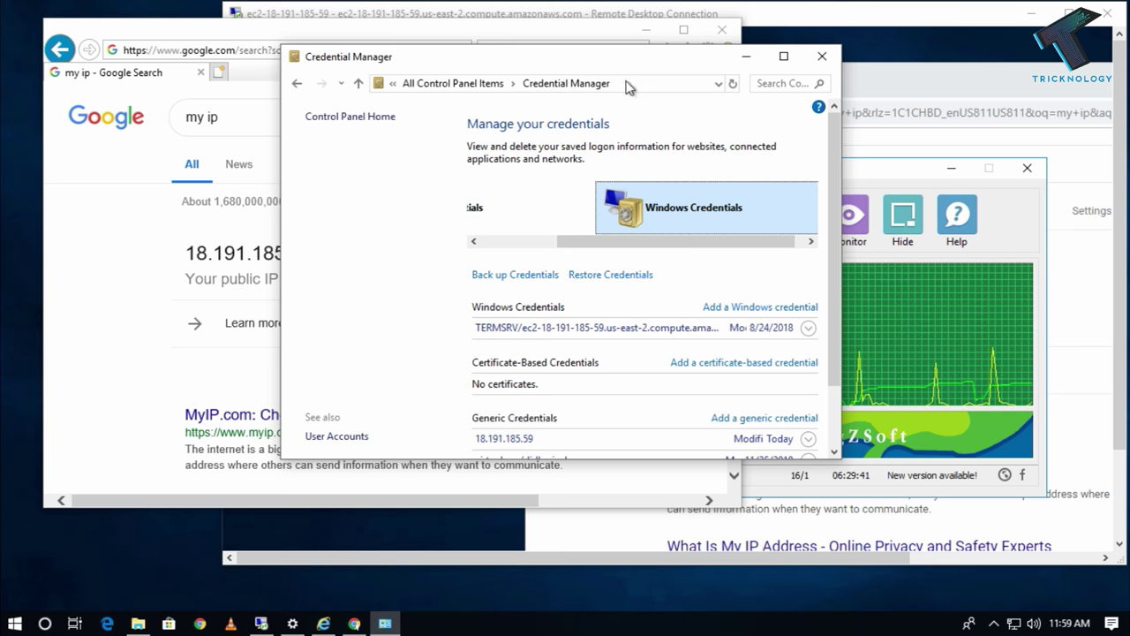
double_click(631, 57)
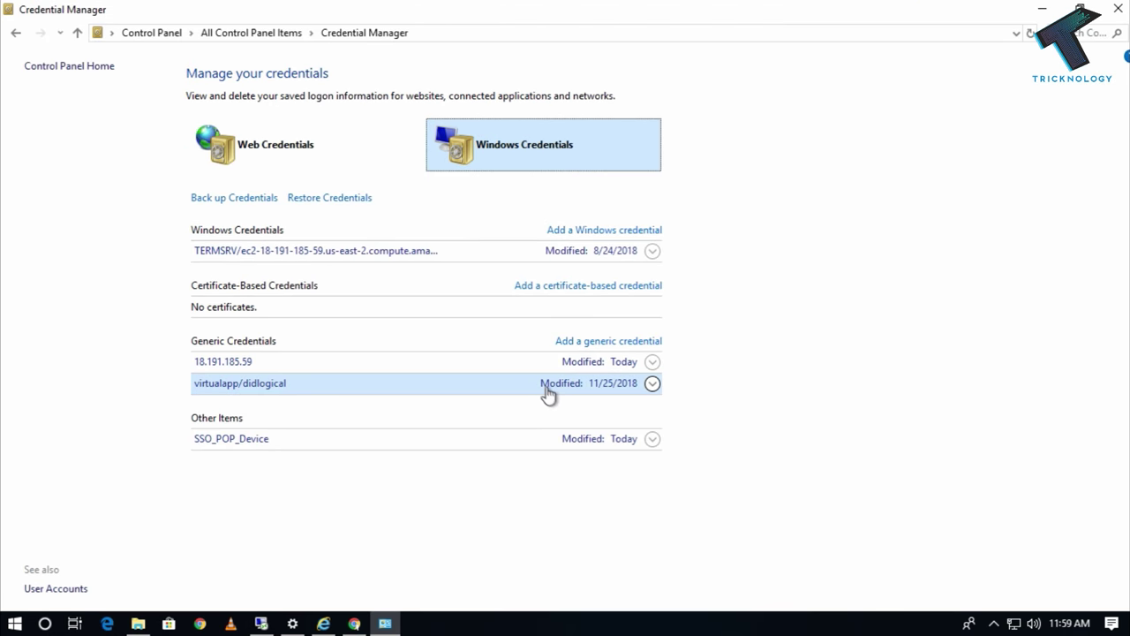
Look at the Add a generic credential form, cancel it, and bring Internet Explorer forward.
left_click(629, 343)
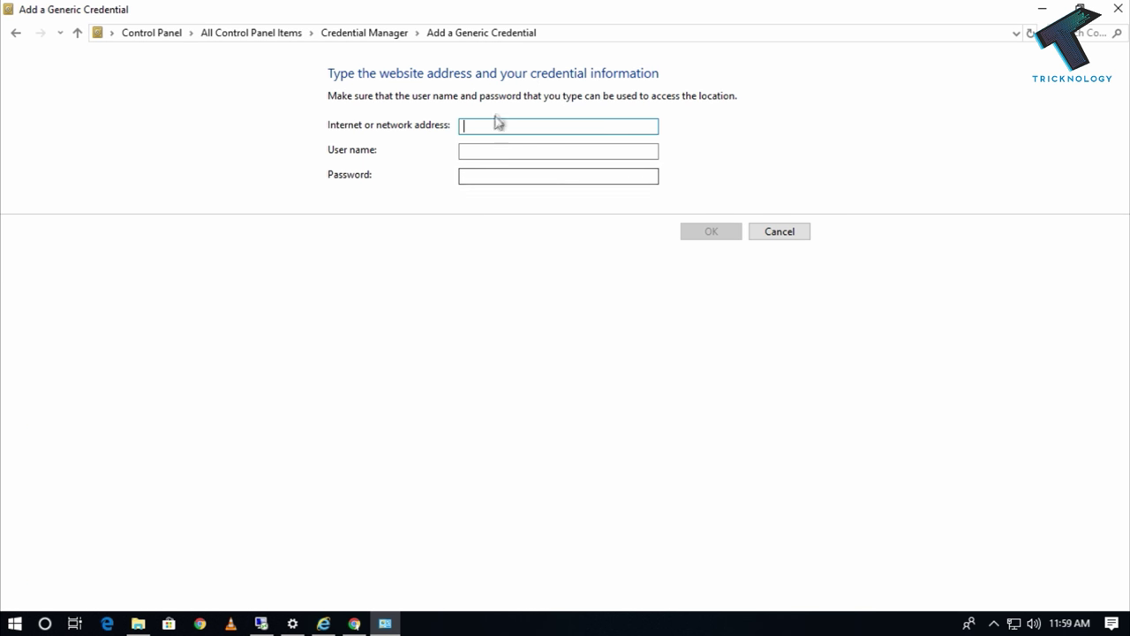
left_click(508, 150)
left_click(524, 174)
left_click_drag(580, 8, 496, 210)
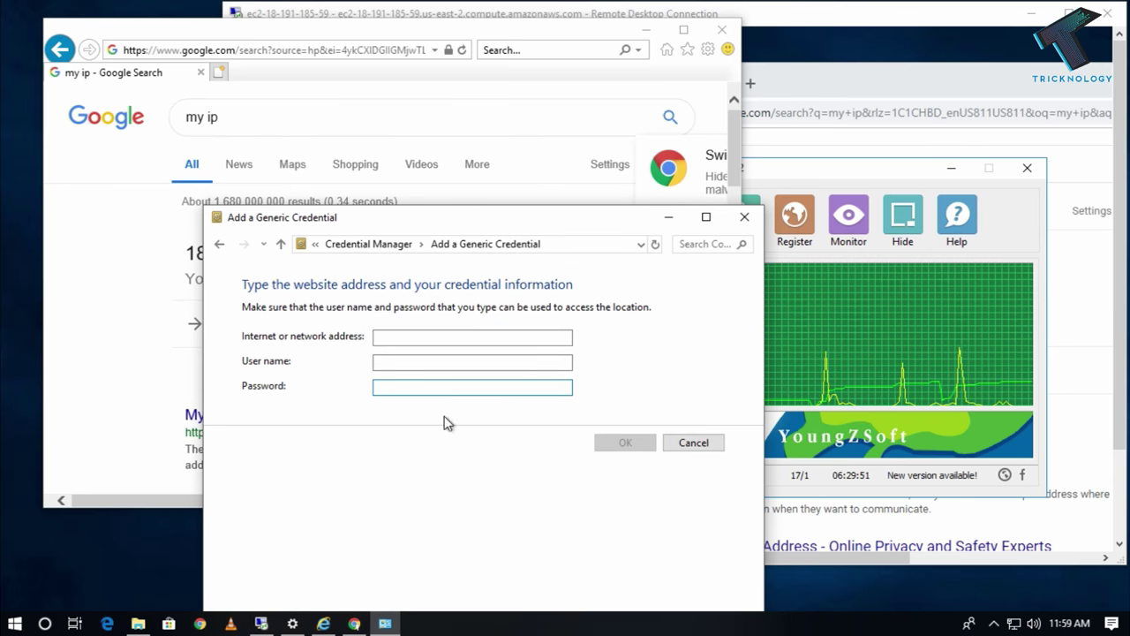
left_click(281, 243)
key("super+Up")
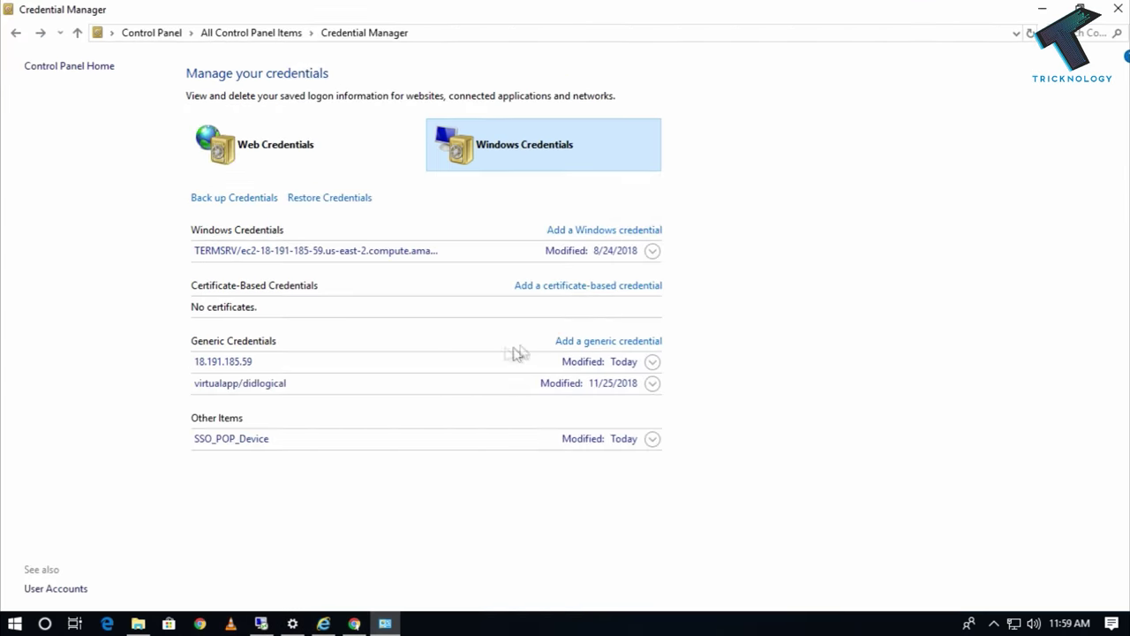
key("super+Down")
left_click(156, 240)
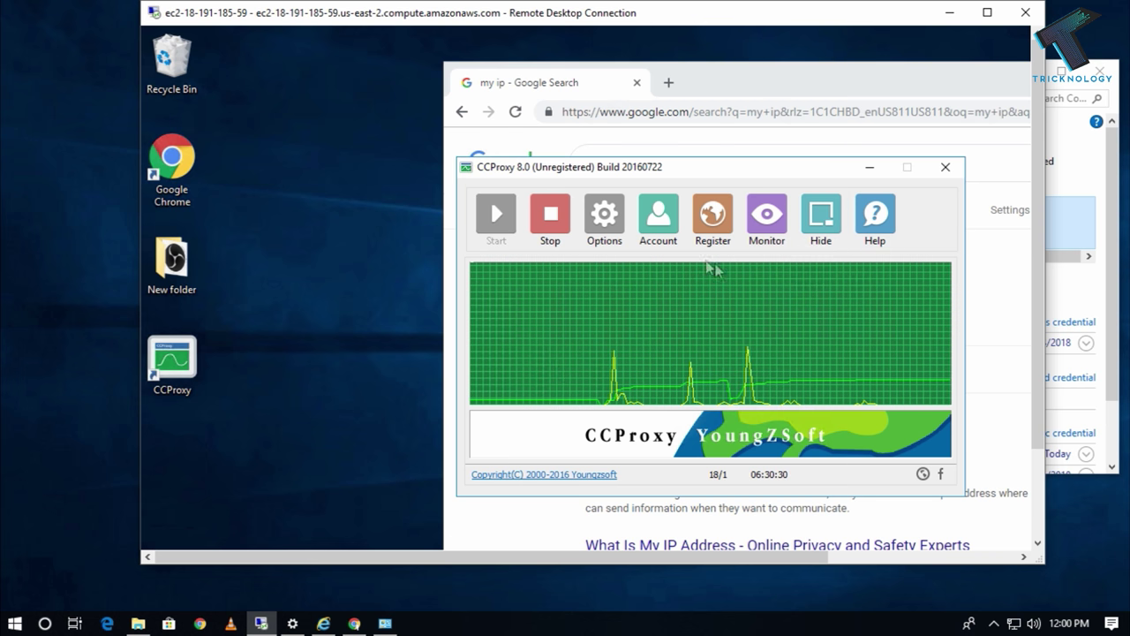
Open CCProxy's Monitor log and scroll to the latest of the 18 connections, a google.co.in CONNECT.
left_click(769, 219)
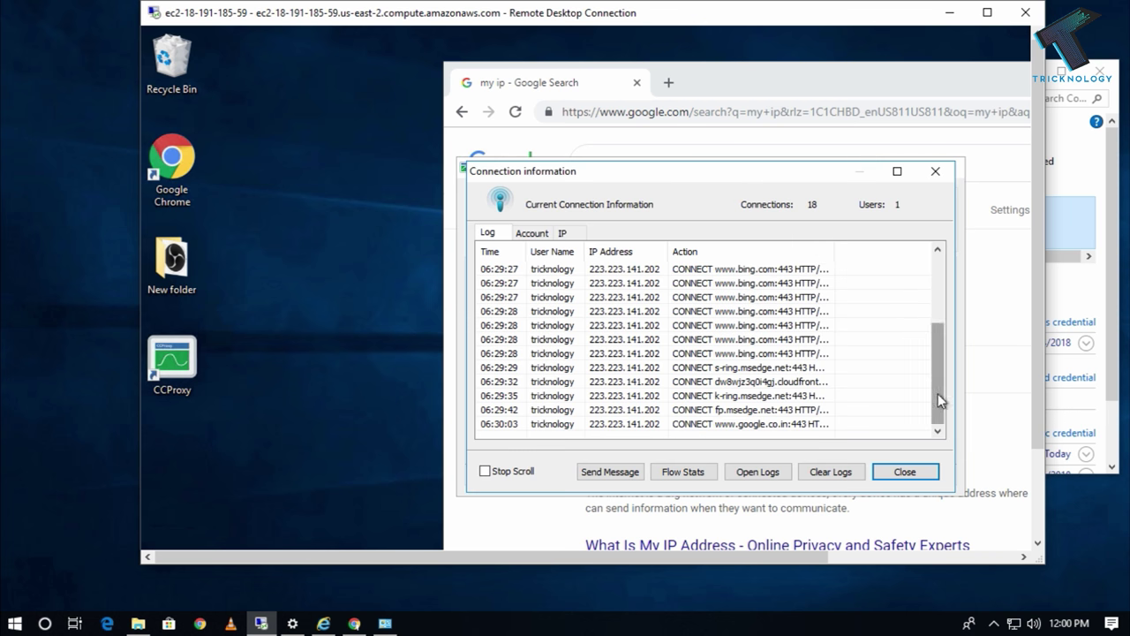
left_click_drag(939, 394, 942, 295)
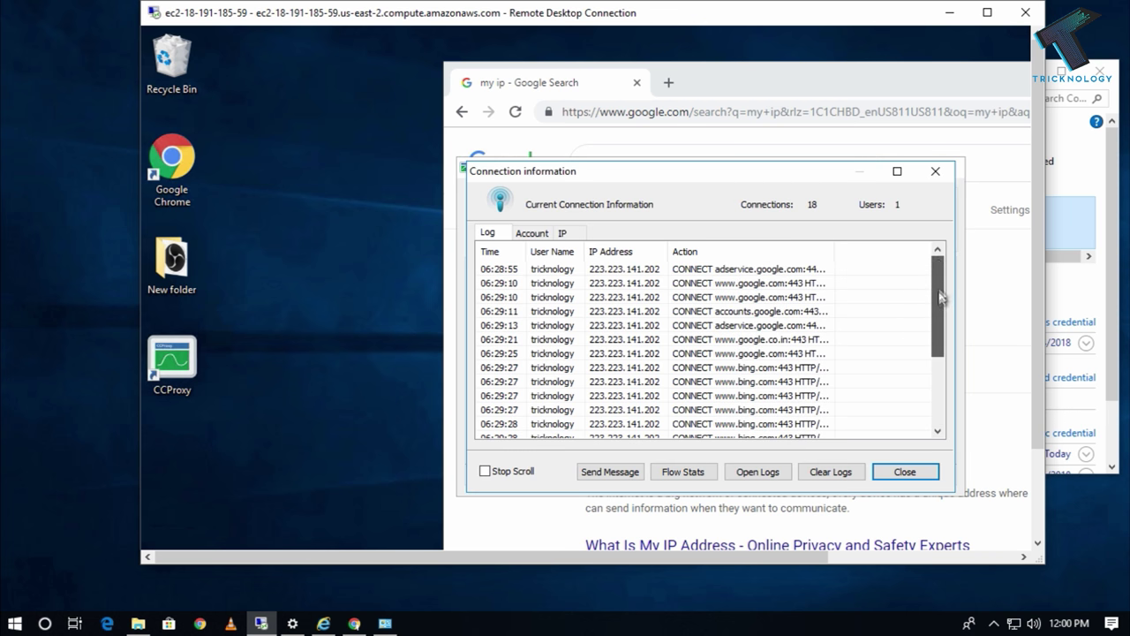
left_click(938, 432)
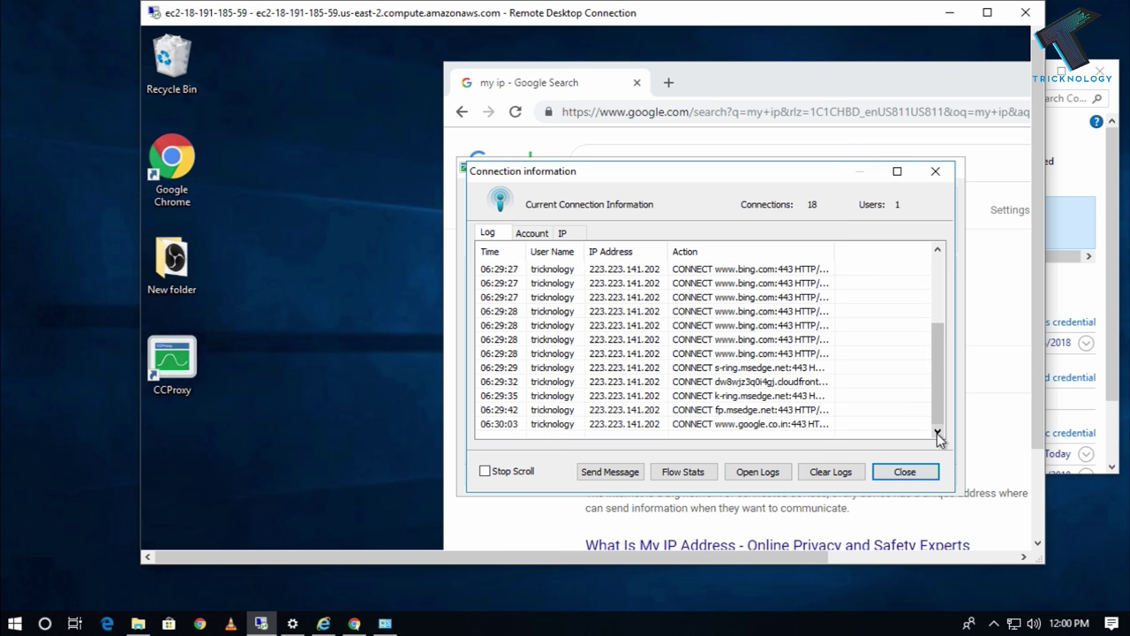